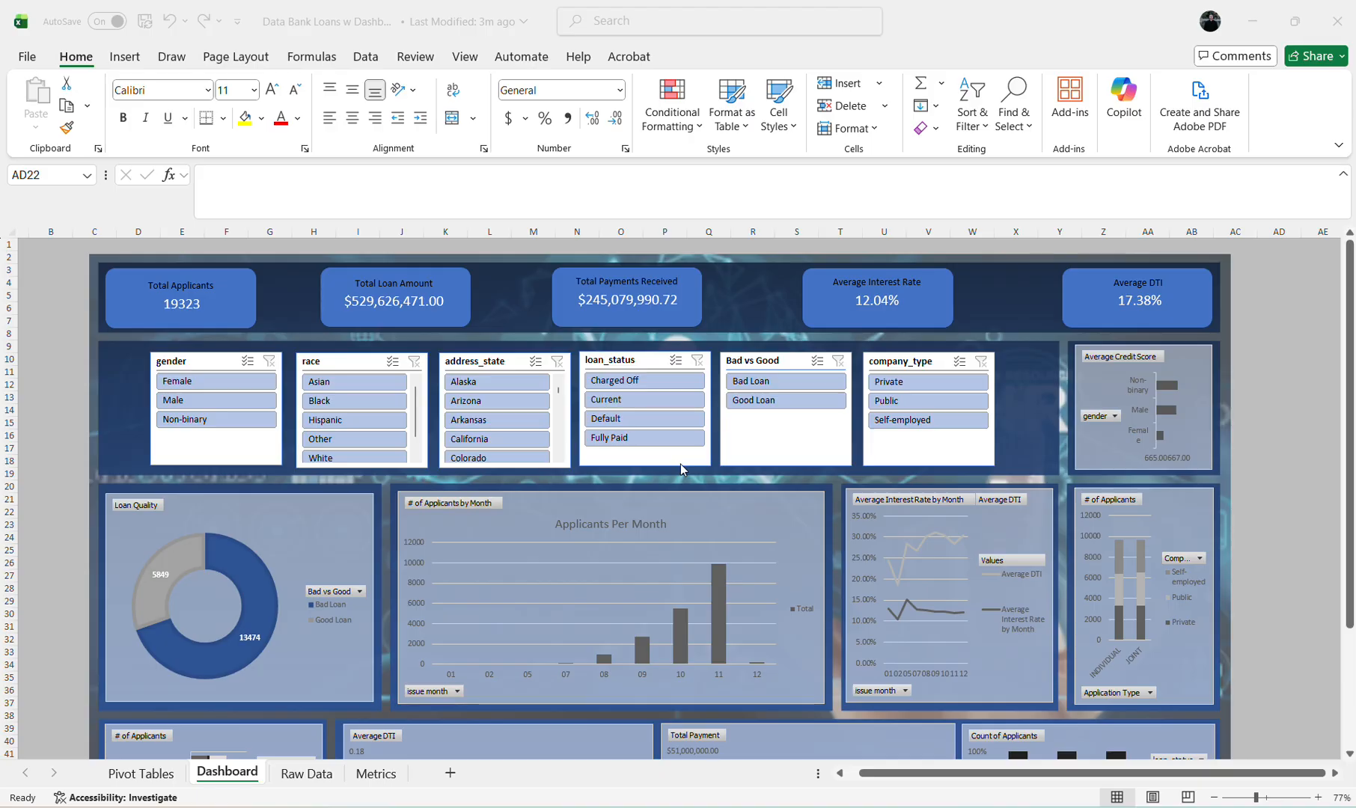
# Step: Review the loan dashboard from the summary cards and slicers down to the lowest charts, and open the Raw Data sheet
pyautogui.click(680, 463)
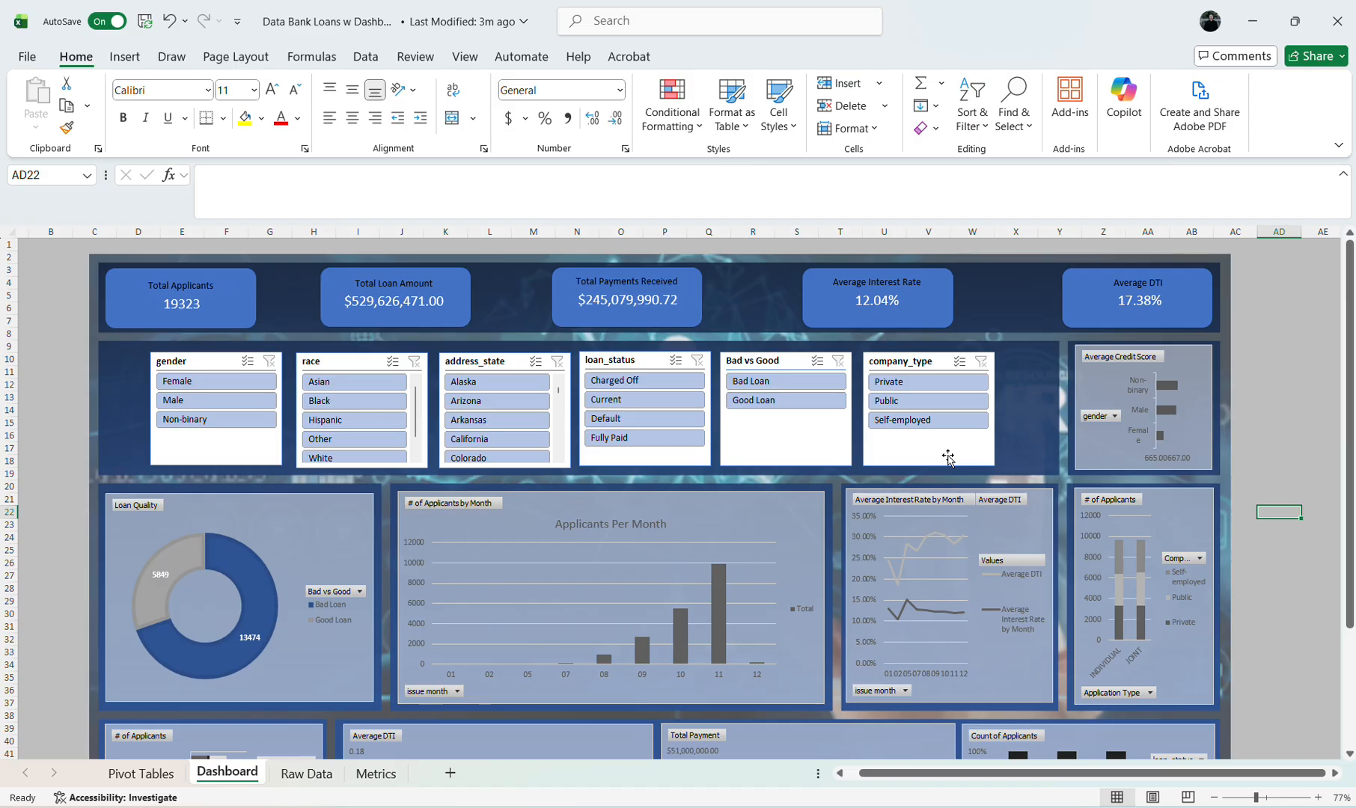
pyautogui.scroll(-4, 332, 576)
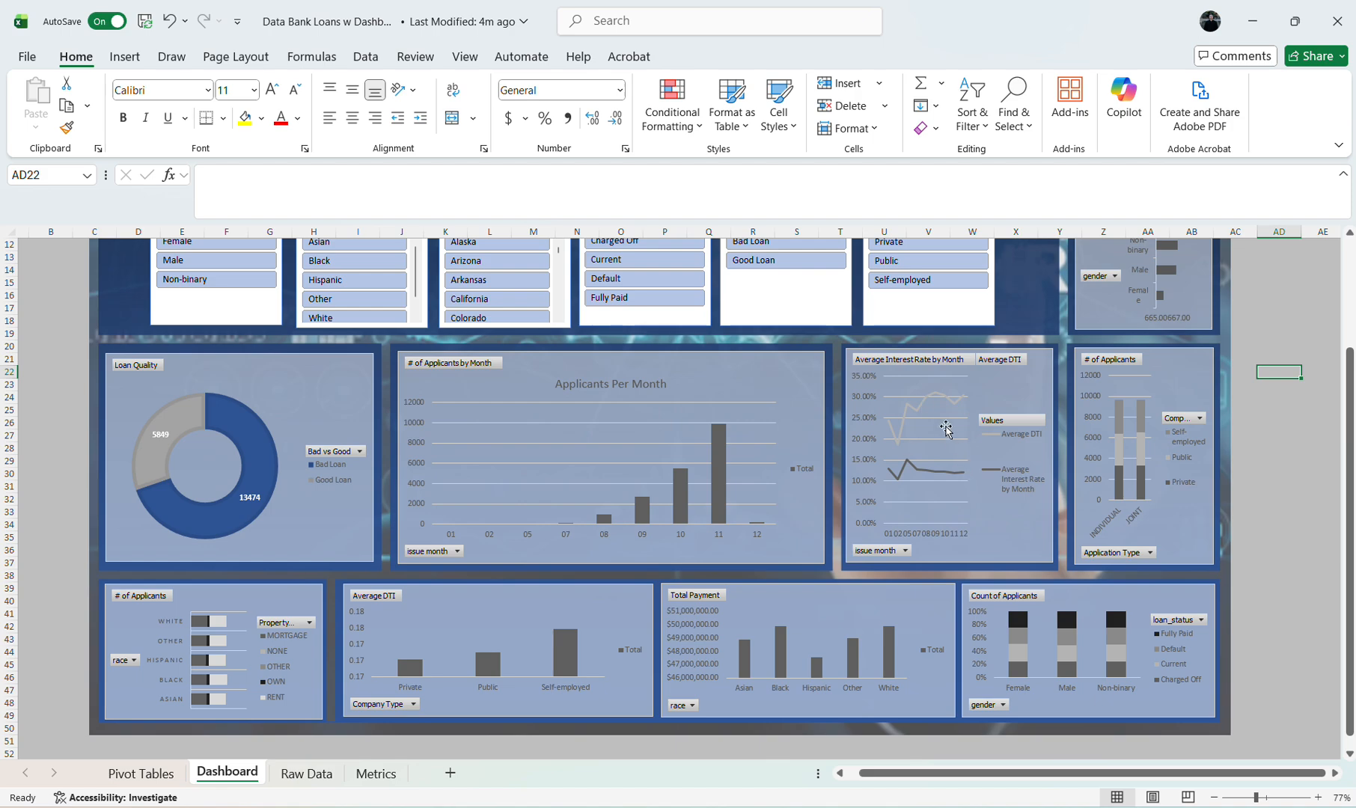
pyautogui.moveTo(918, 474)
pyautogui.click(300, 779)
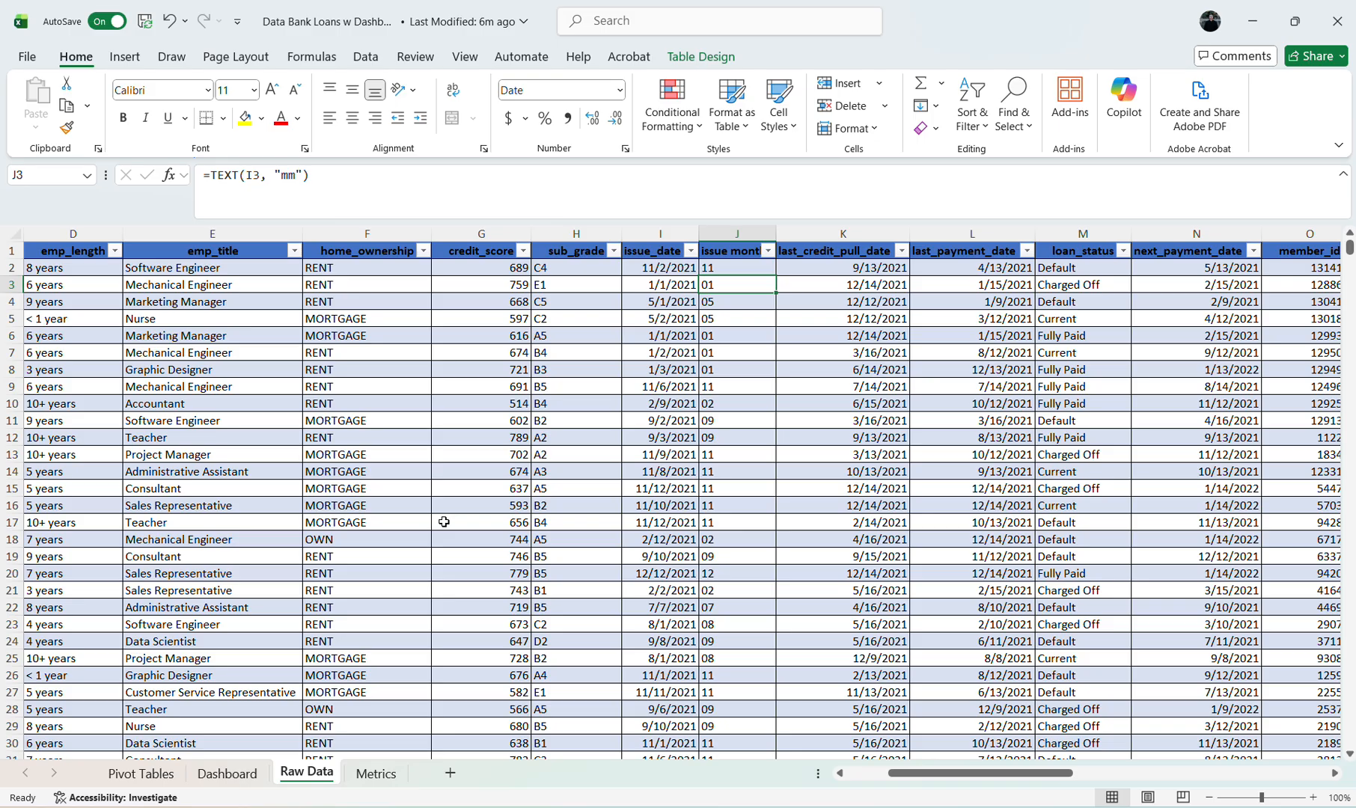
pyautogui.click(361, 57)
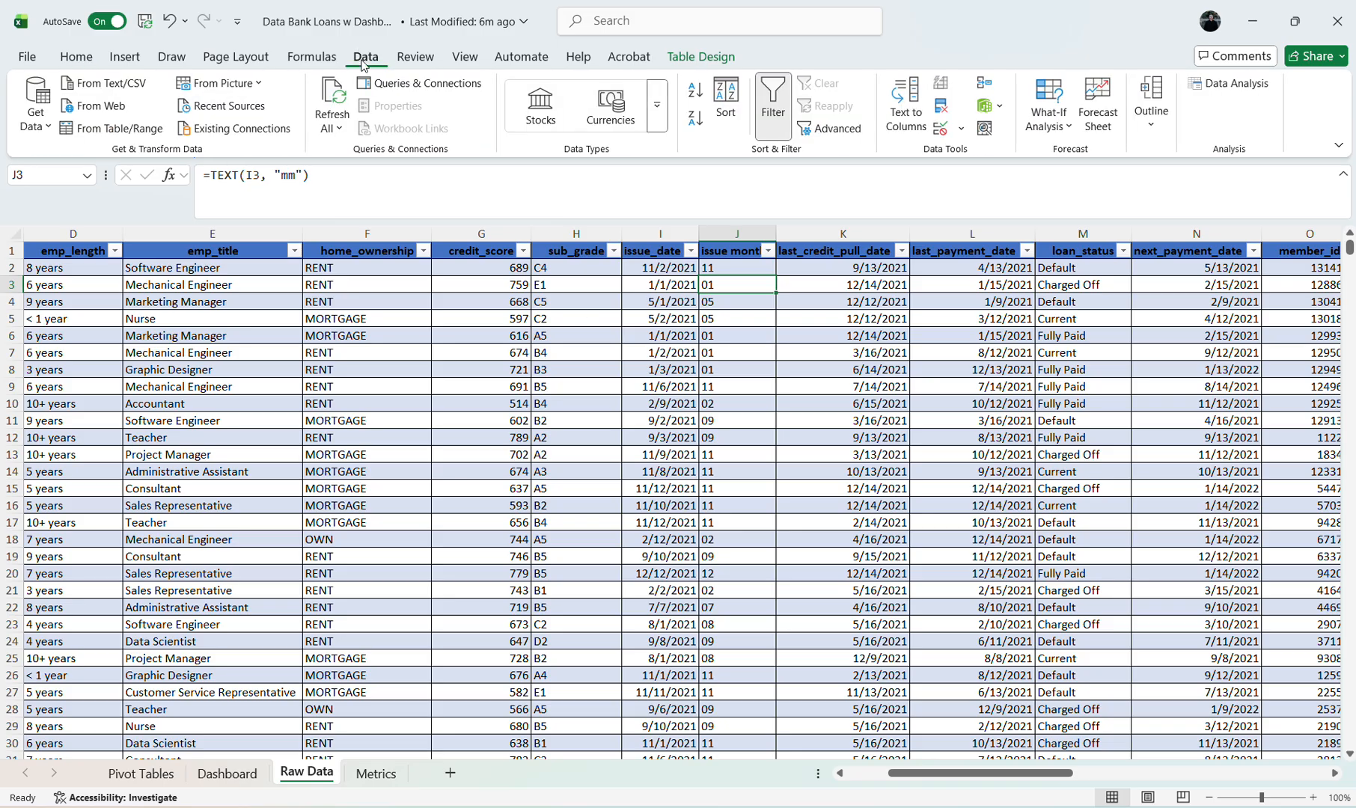
pyautogui.click(892, 117)
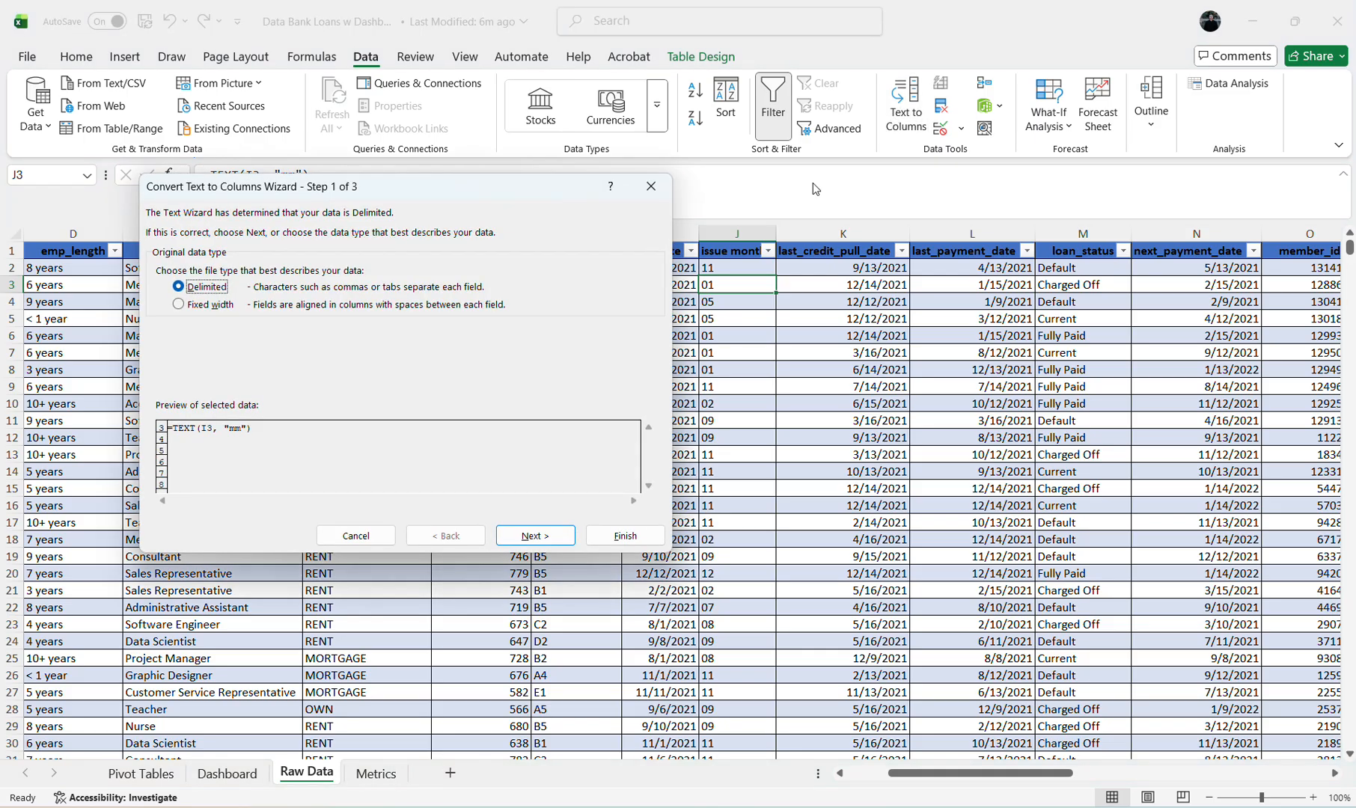
pyautogui.click(540, 537)
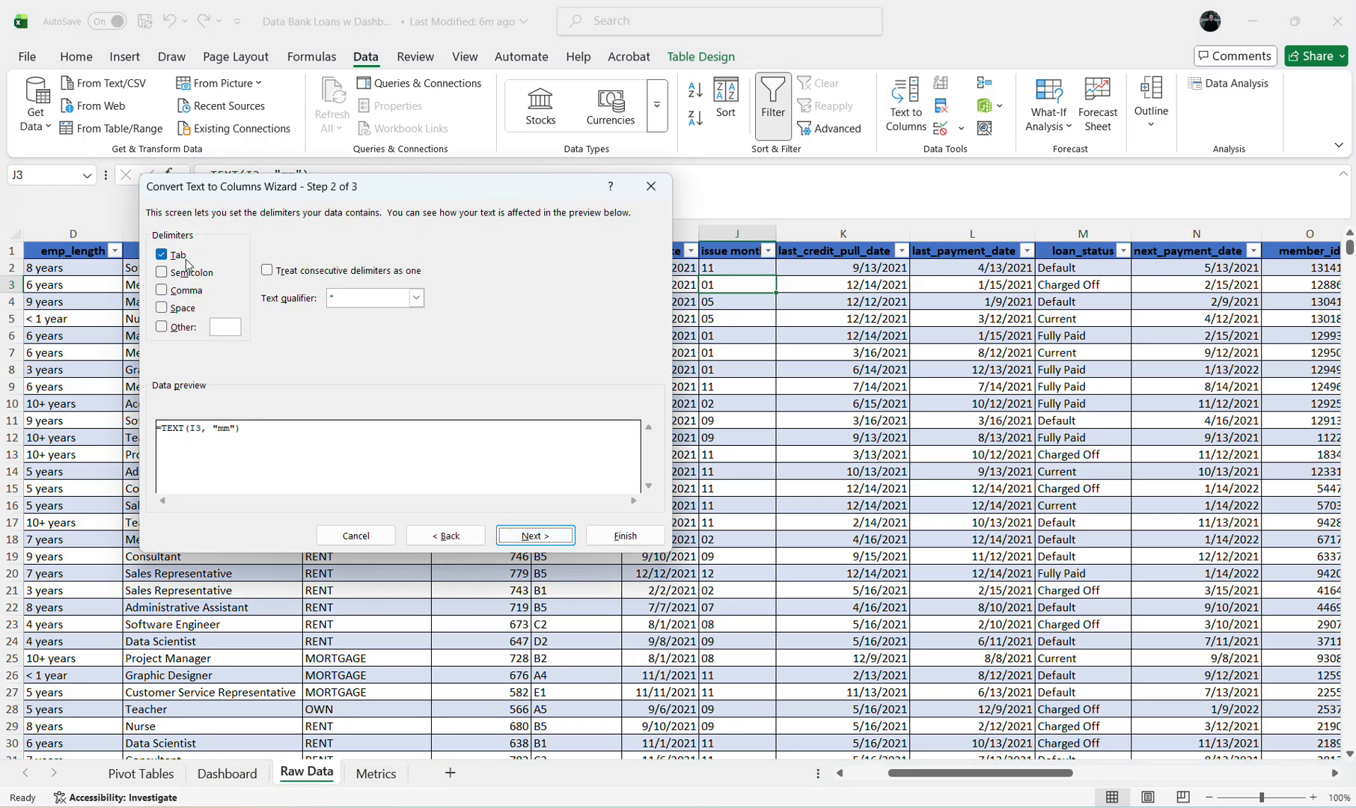
pyautogui.click(160, 253)
pyautogui.click(527, 536)
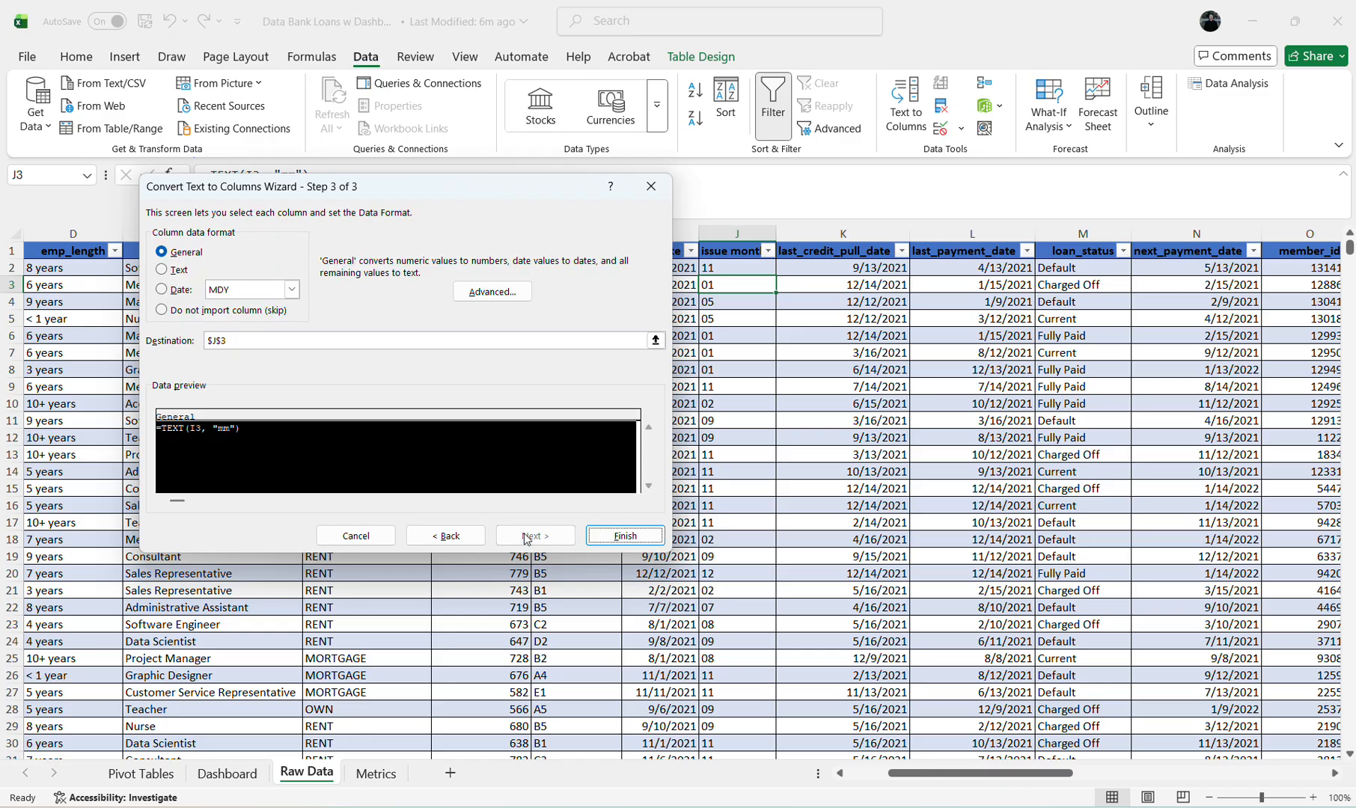
pyautogui.click(162, 290)
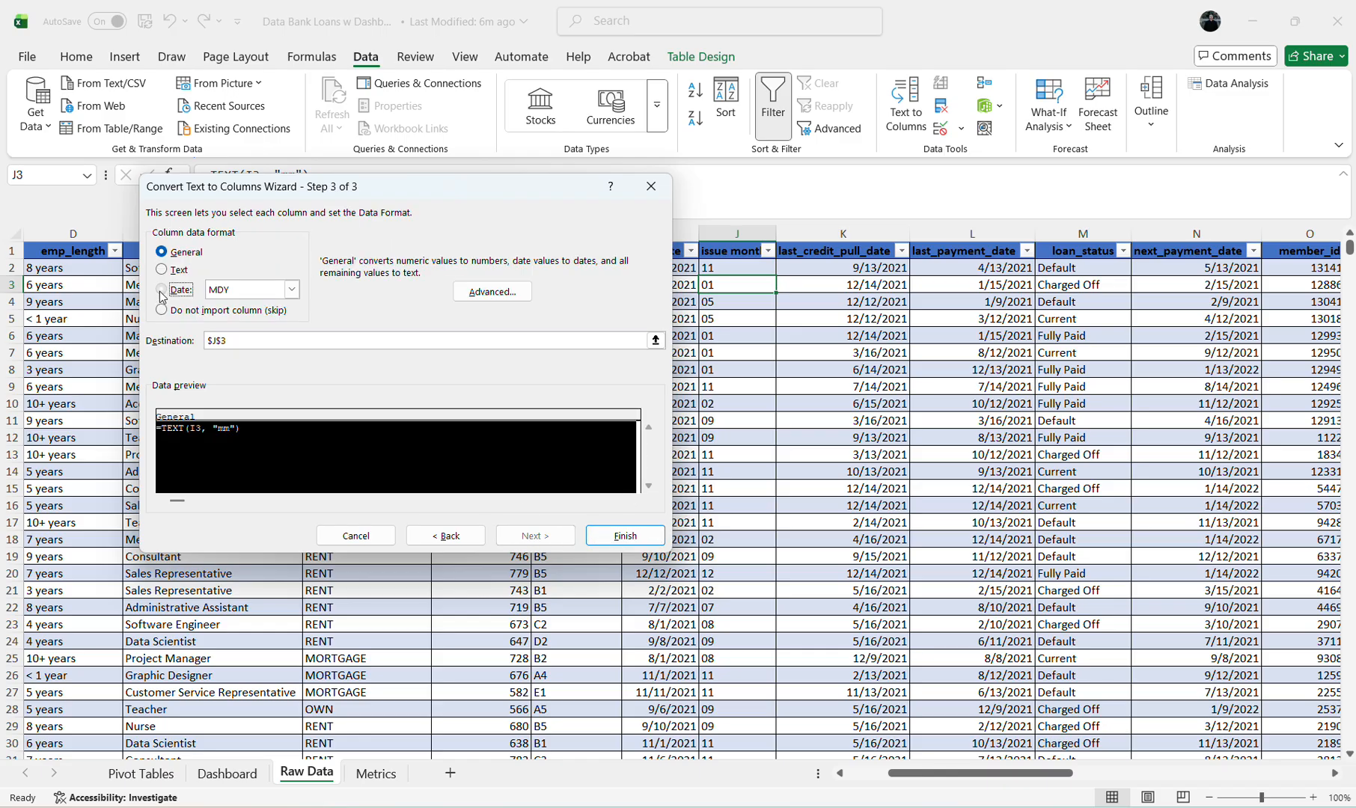
pyautogui.click(291, 289)
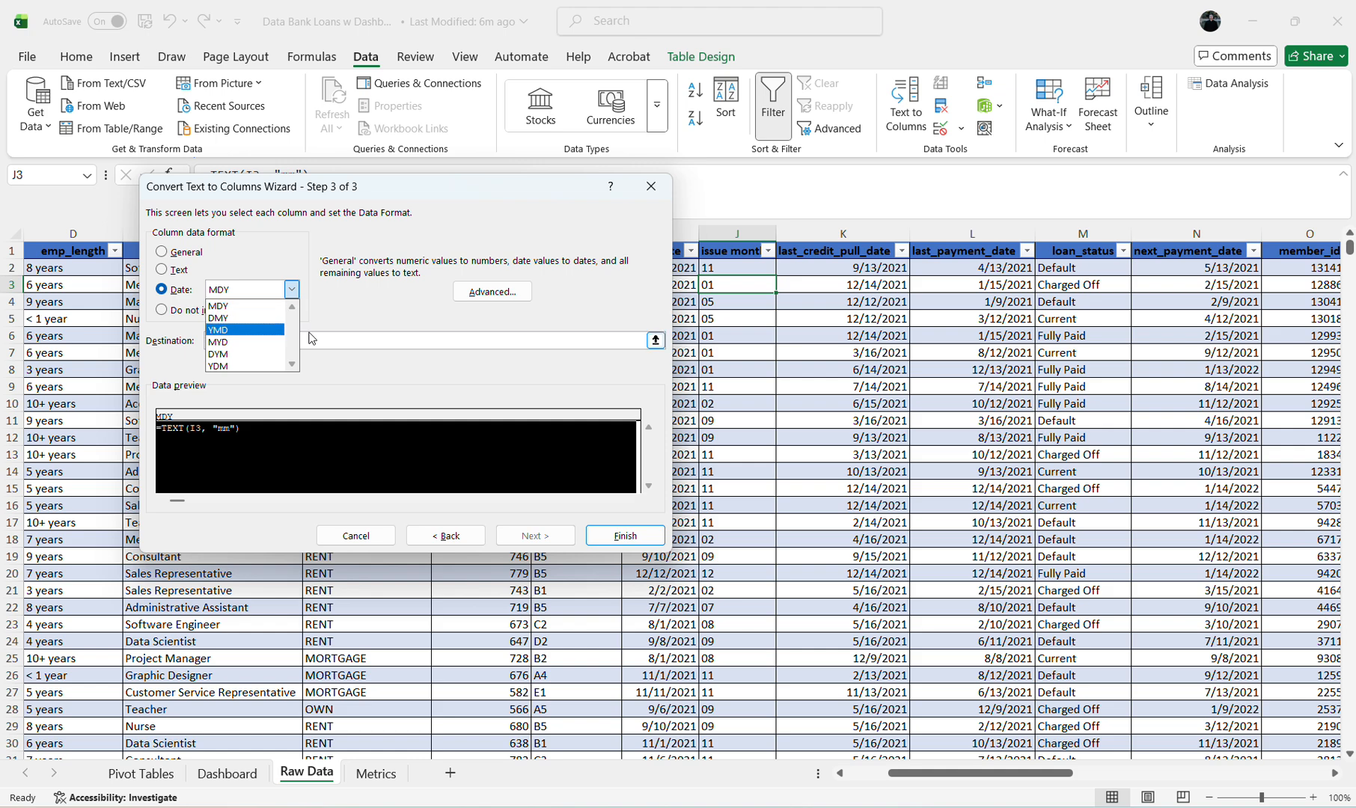
pyautogui.click(382, 534)
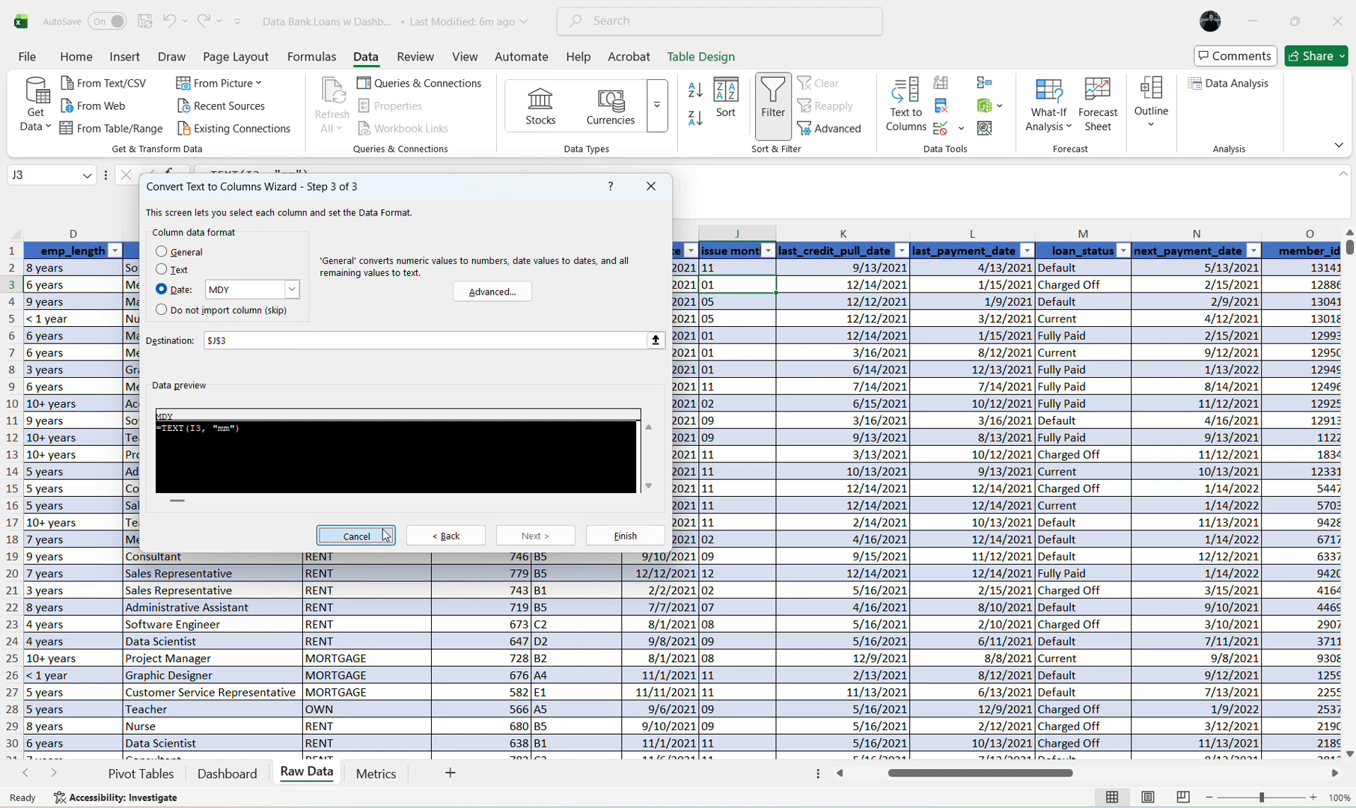
pyautogui.click(381, 532)
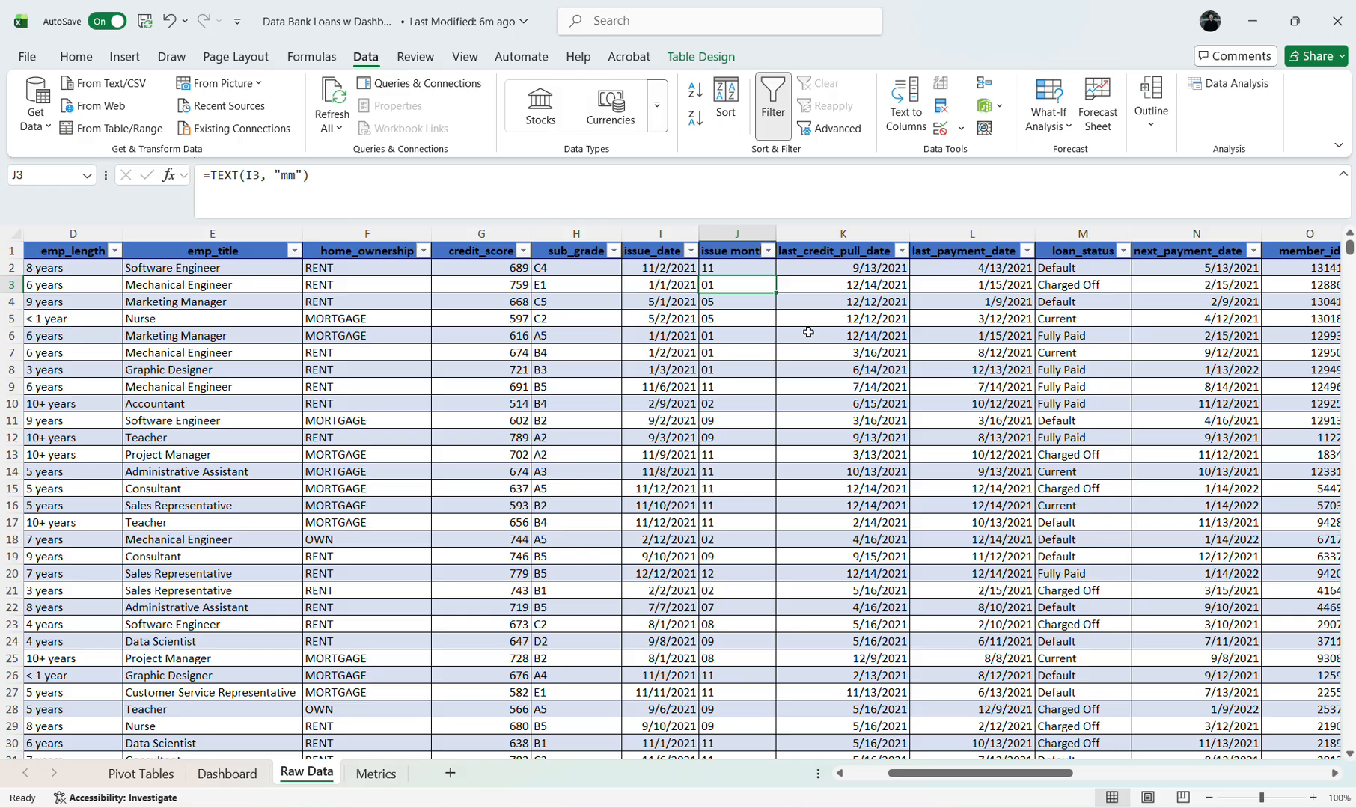
# Step: Inspect the formulas behind the first issue month value and the first loan_quality value in the raw data
pyautogui.click(721, 269)
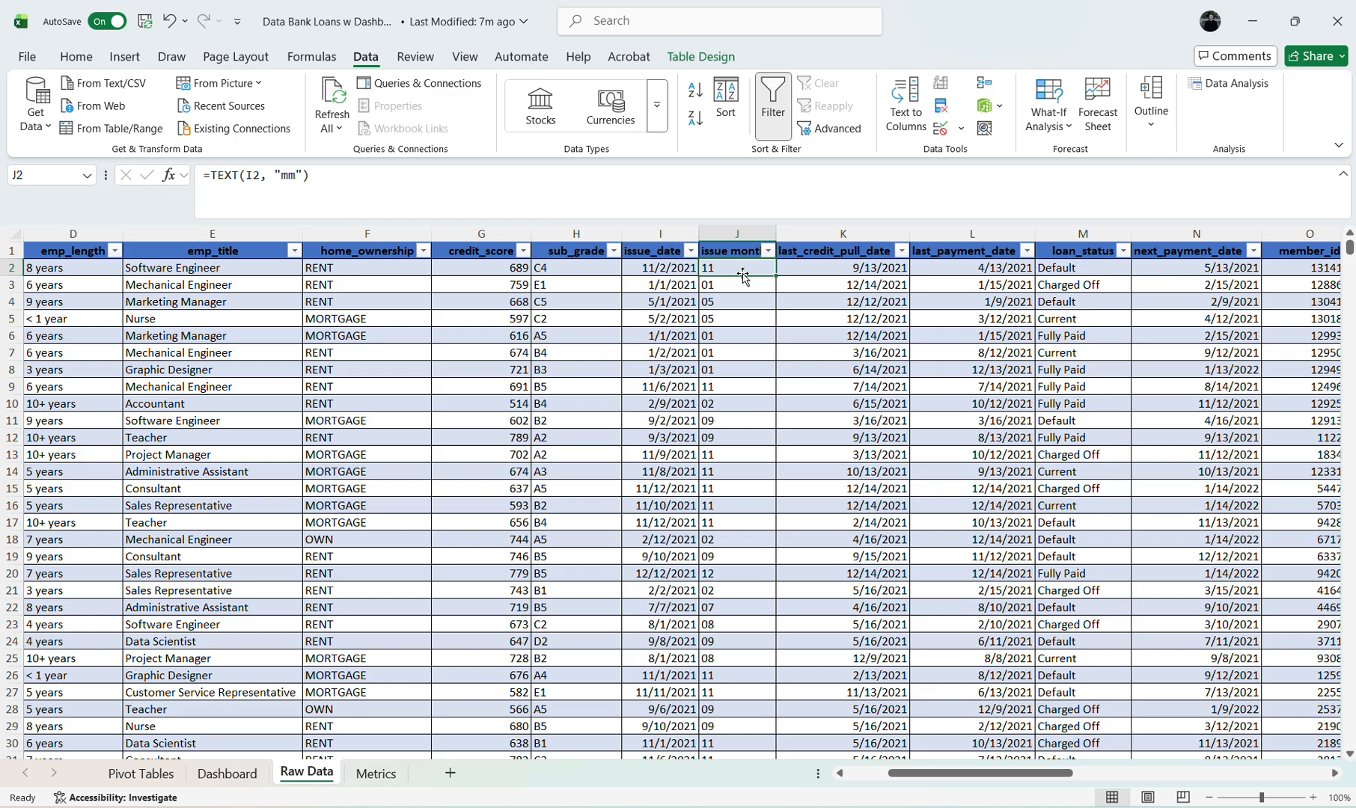
pyautogui.hscroll(3, 743, 276)
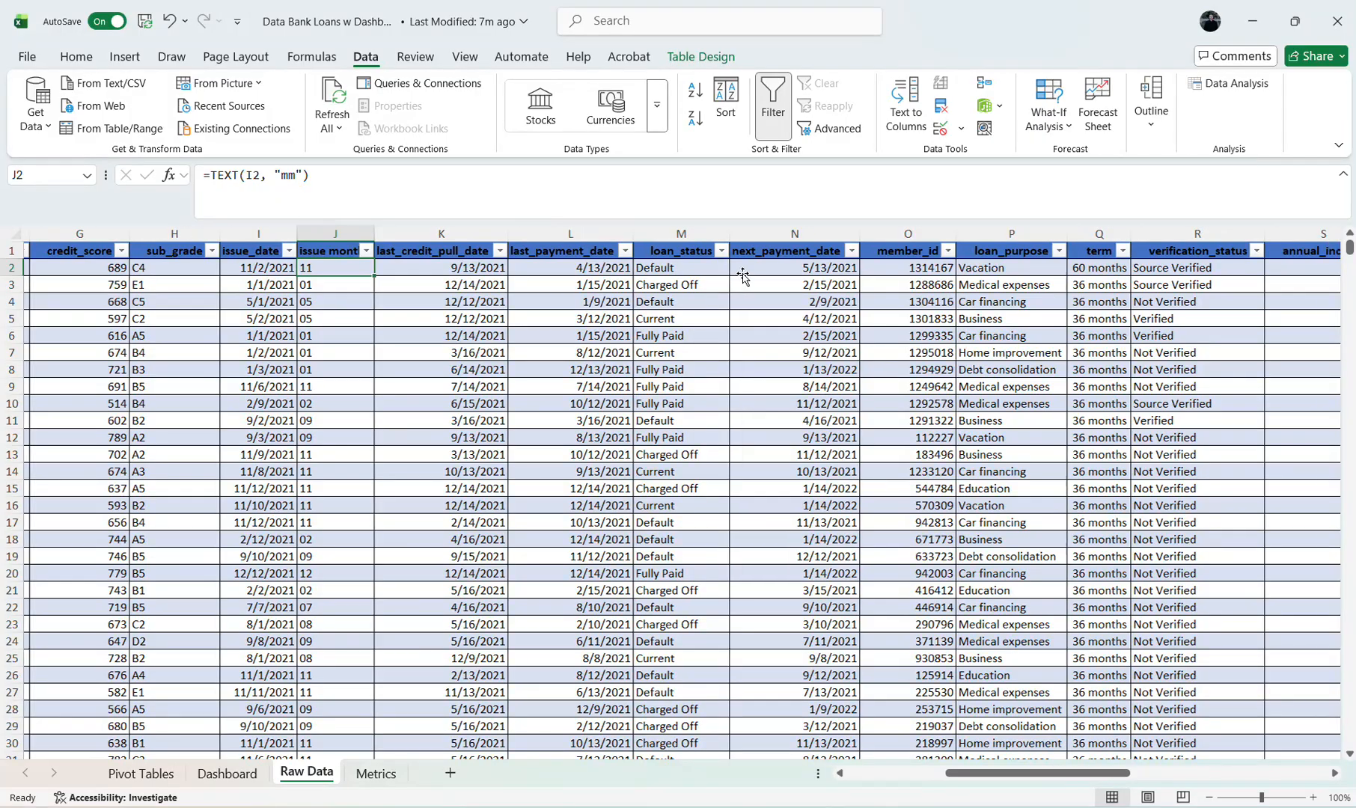
pyautogui.hscroll(5, 743, 276)
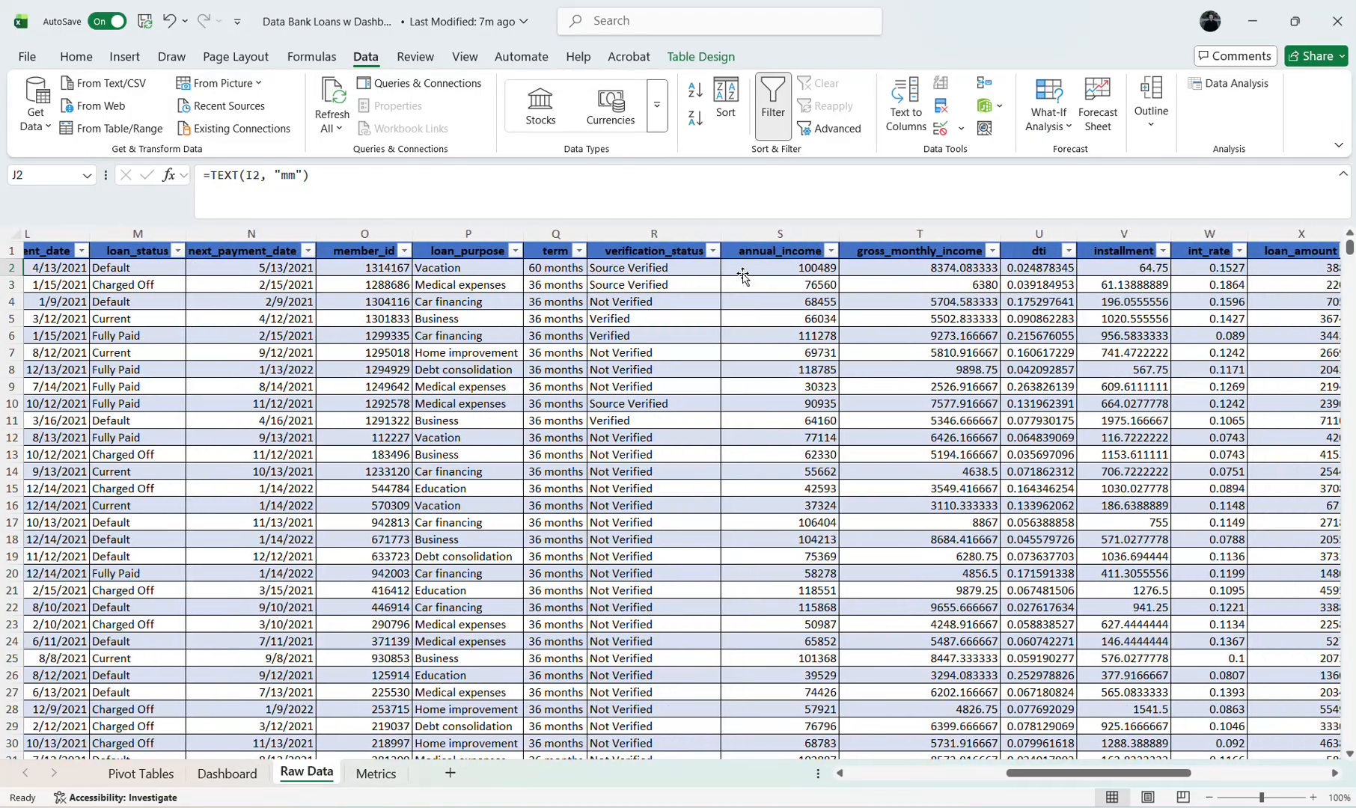
pyautogui.hscroll(7, 743, 276)
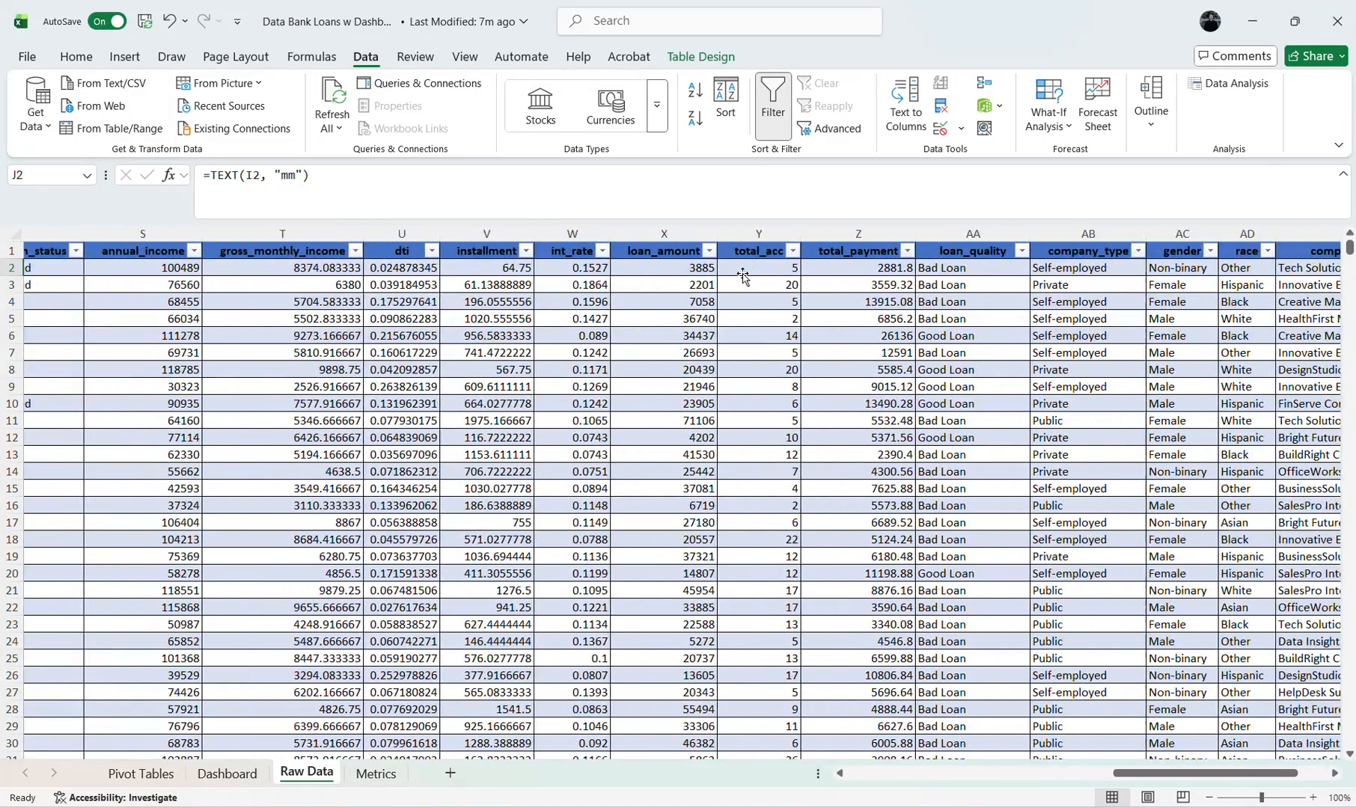
pyautogui.click(1002, 271)
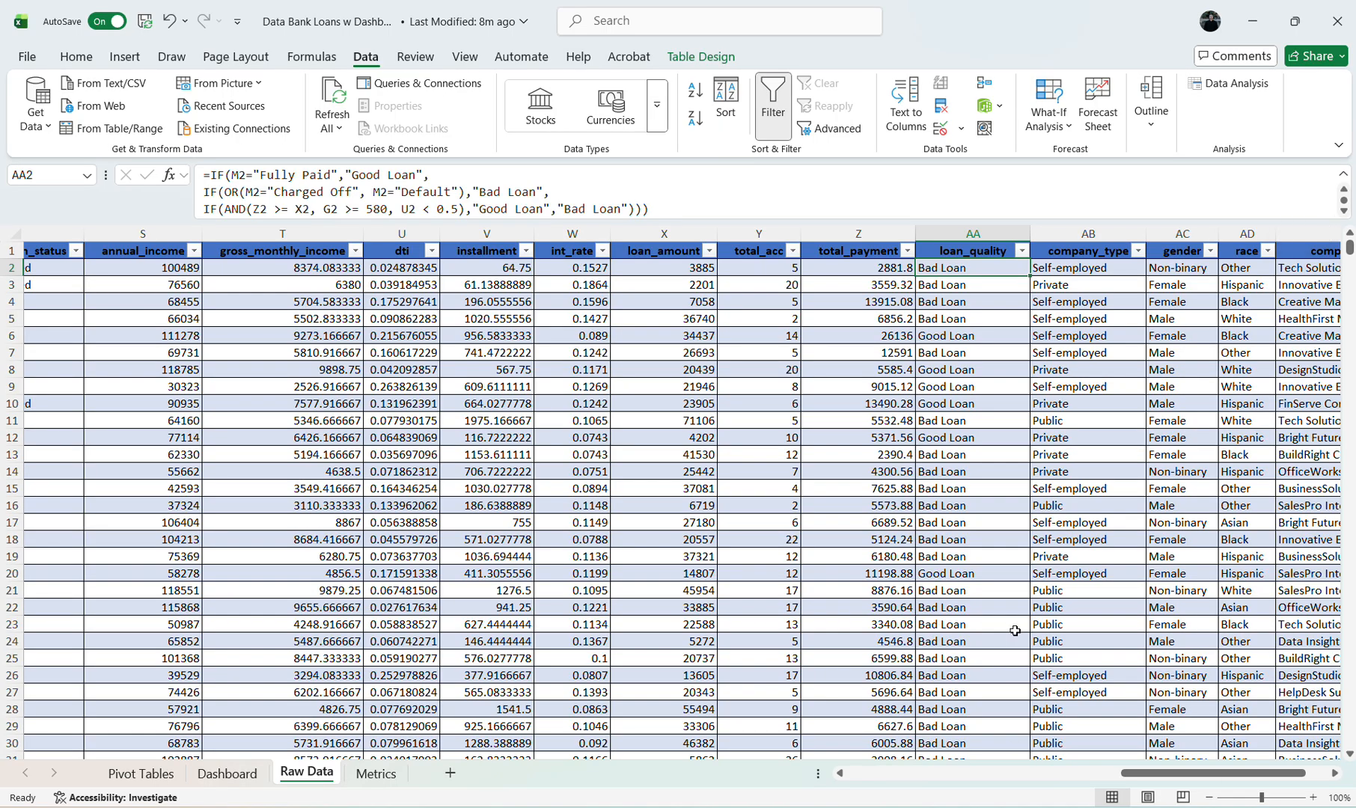
# Step: Switch to PowerPoint, maximize the window to view the dashboard background slide, and return to the Excel workbook
pyautogui.click(836, 807)
pyautogui.click(460, 807)
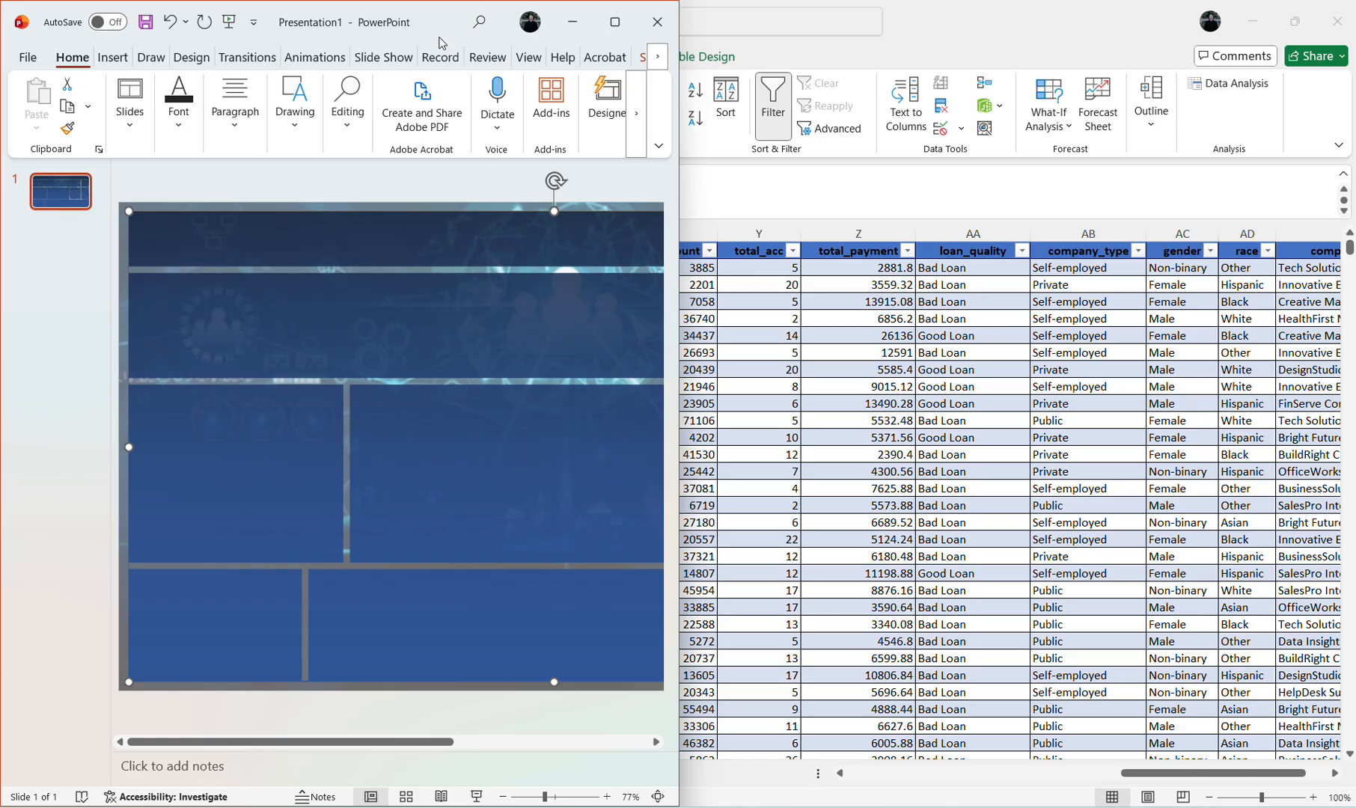
pyautogui.moveTo(441, 40); pyautogui.dragTo(671, 3)
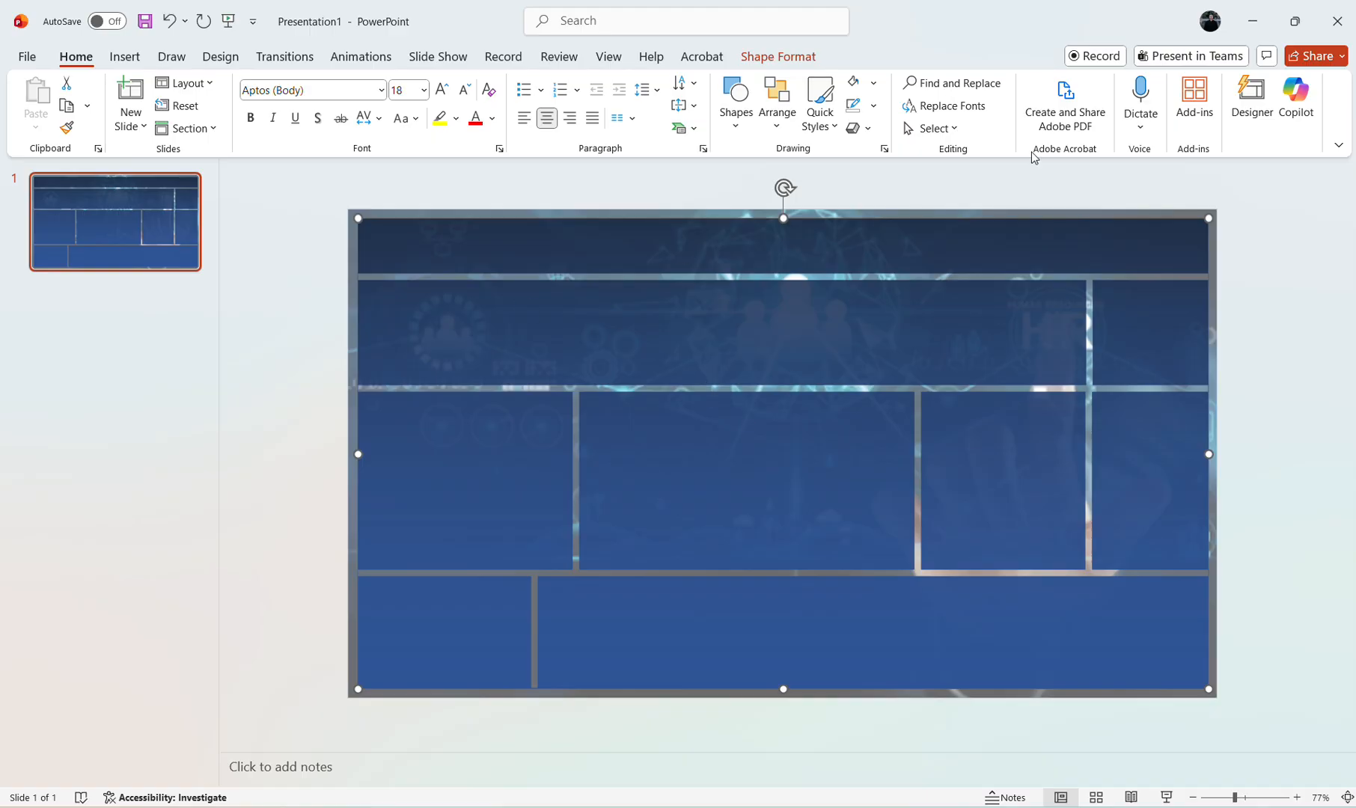
pyautogui.click(1265, 33)
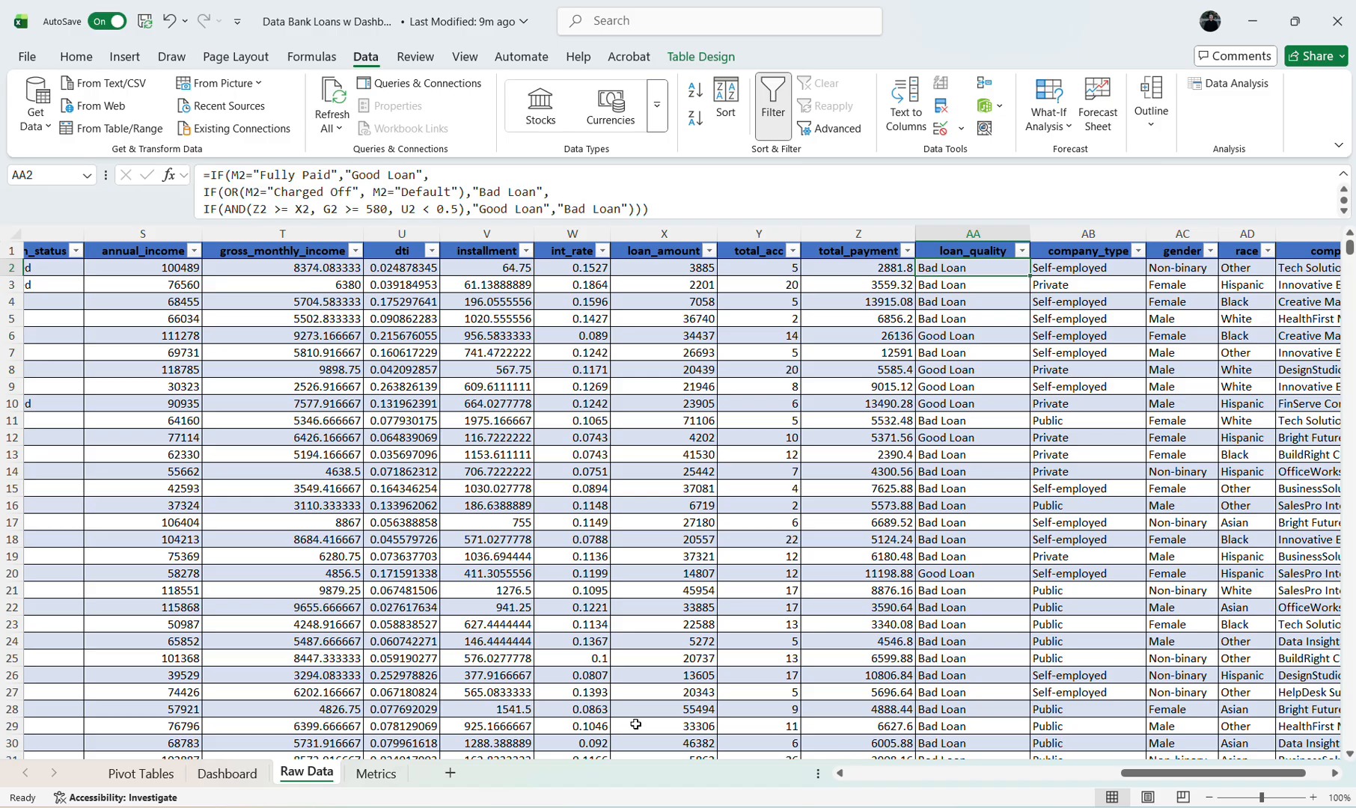
# Step: Examine the pivot tables on the Pivot Tables sheet and compare them with the charts on the Dashboard sheet
pyautogui.click(149, 774)
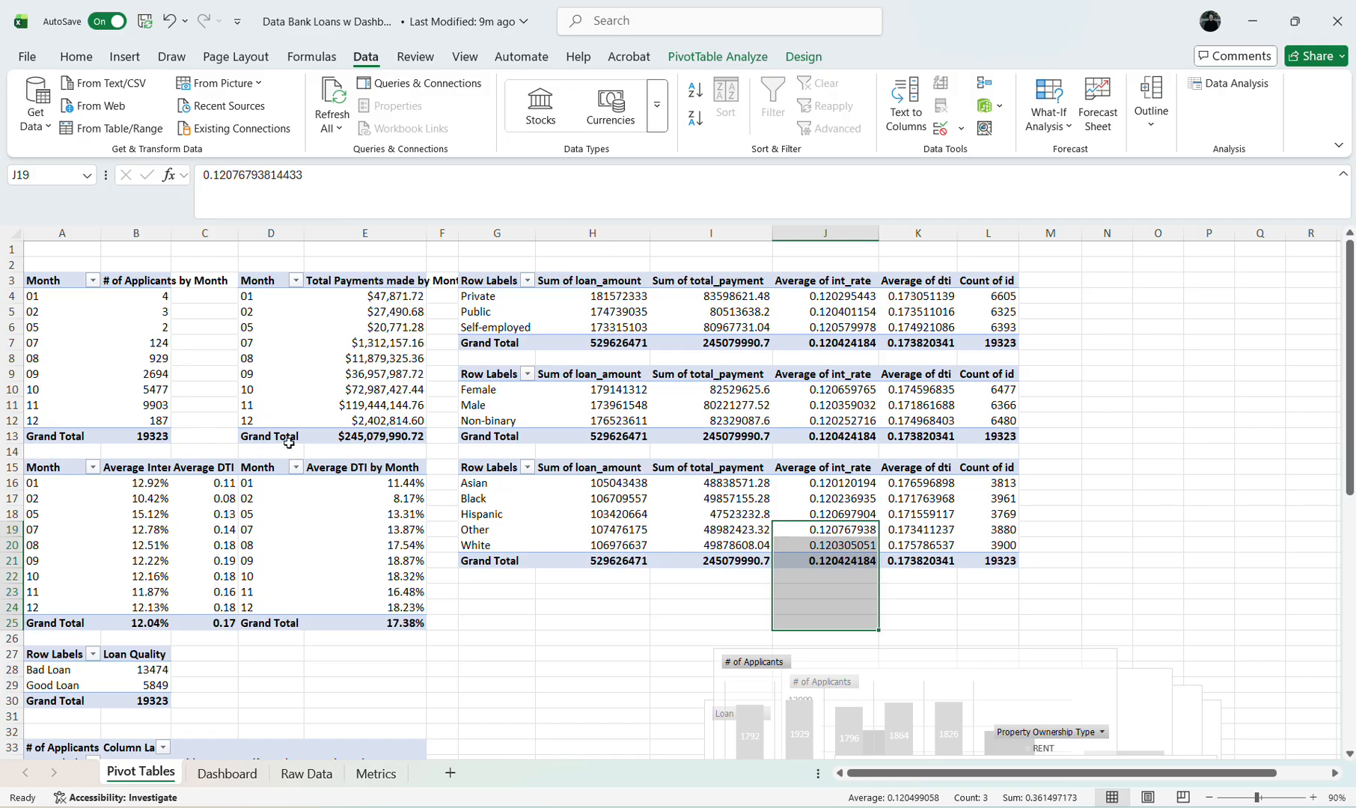
pyautogui.scroll(-12, 287, 443)
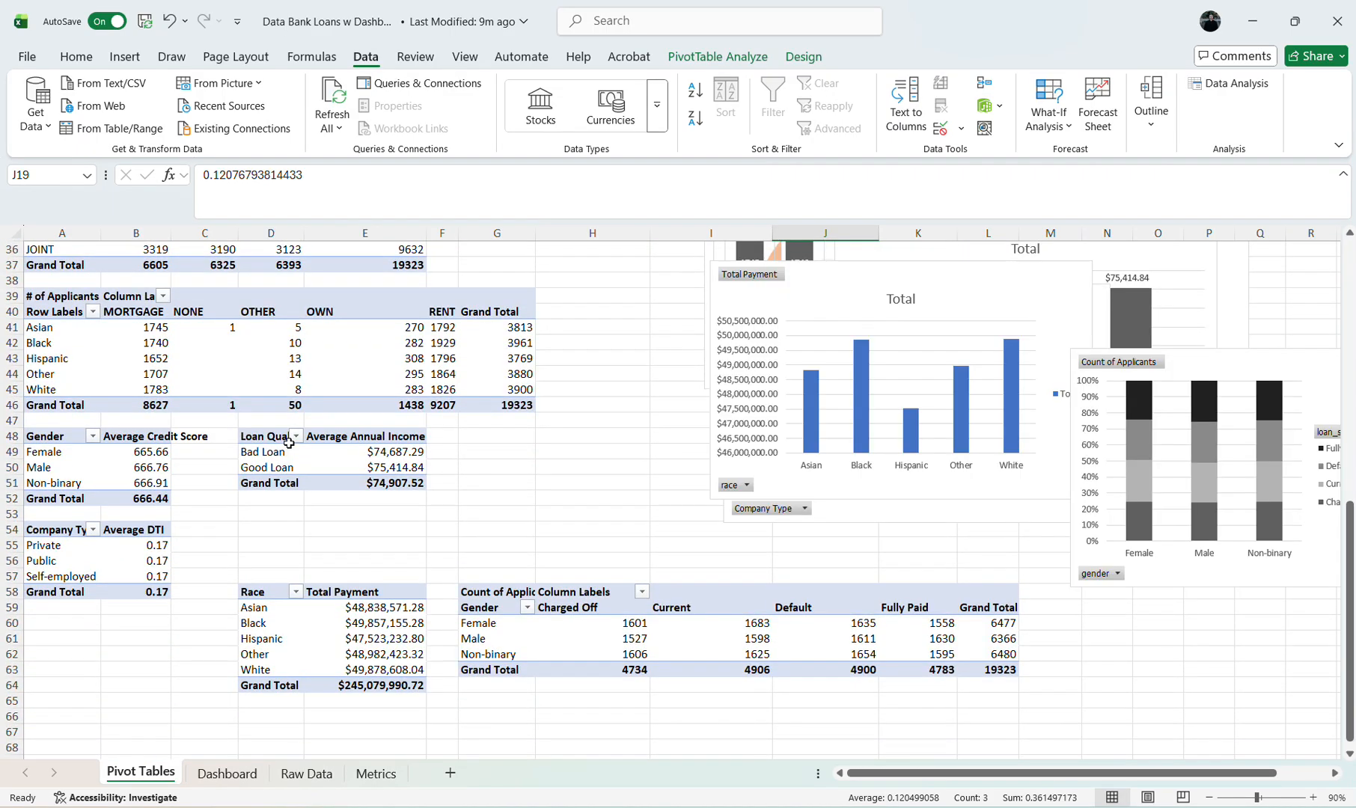
pyautogui.scroll(2, 288, 443)
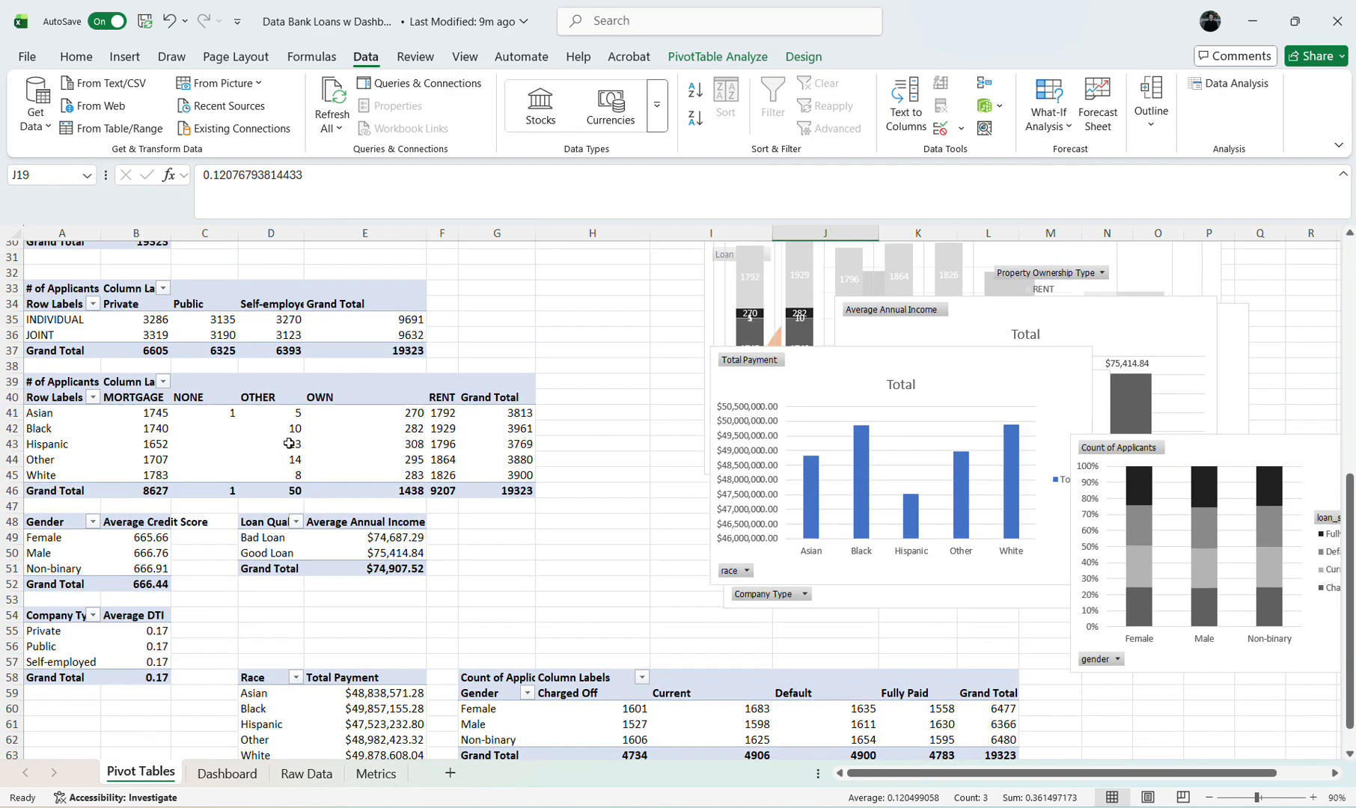
pyautogui.click(227, 773)
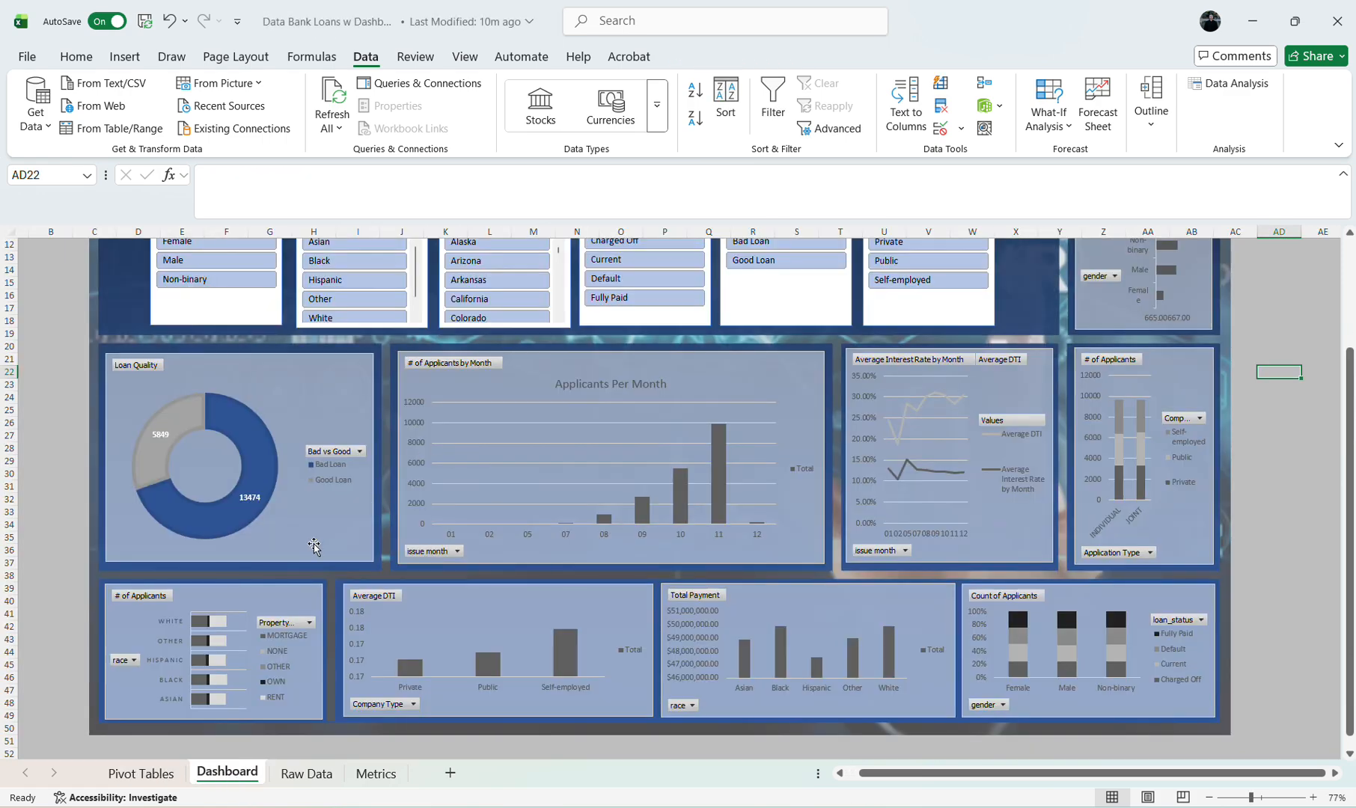
pyautogui.click(156, 781)
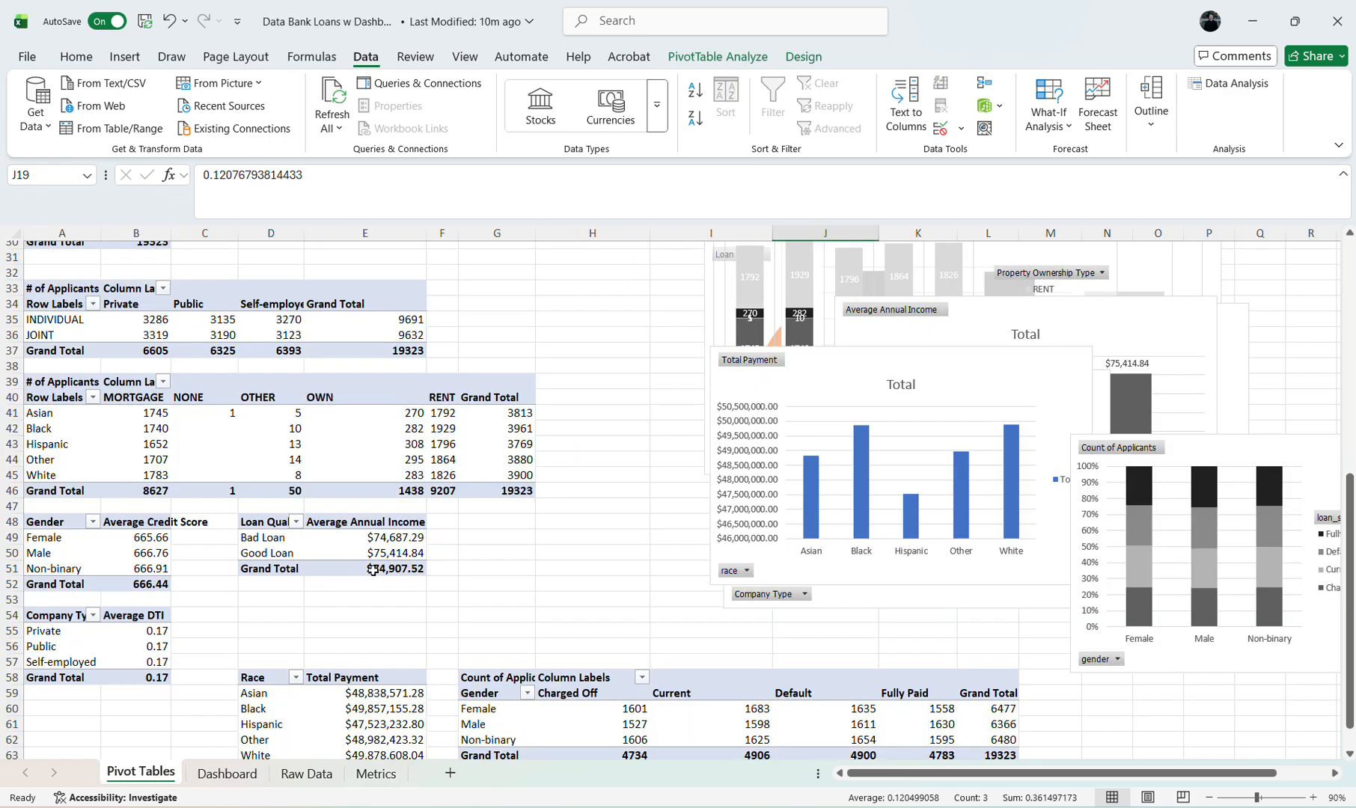
pyautogui.scroll(7, 372, 570)
pyautogui.scroll(2, 373, 570)
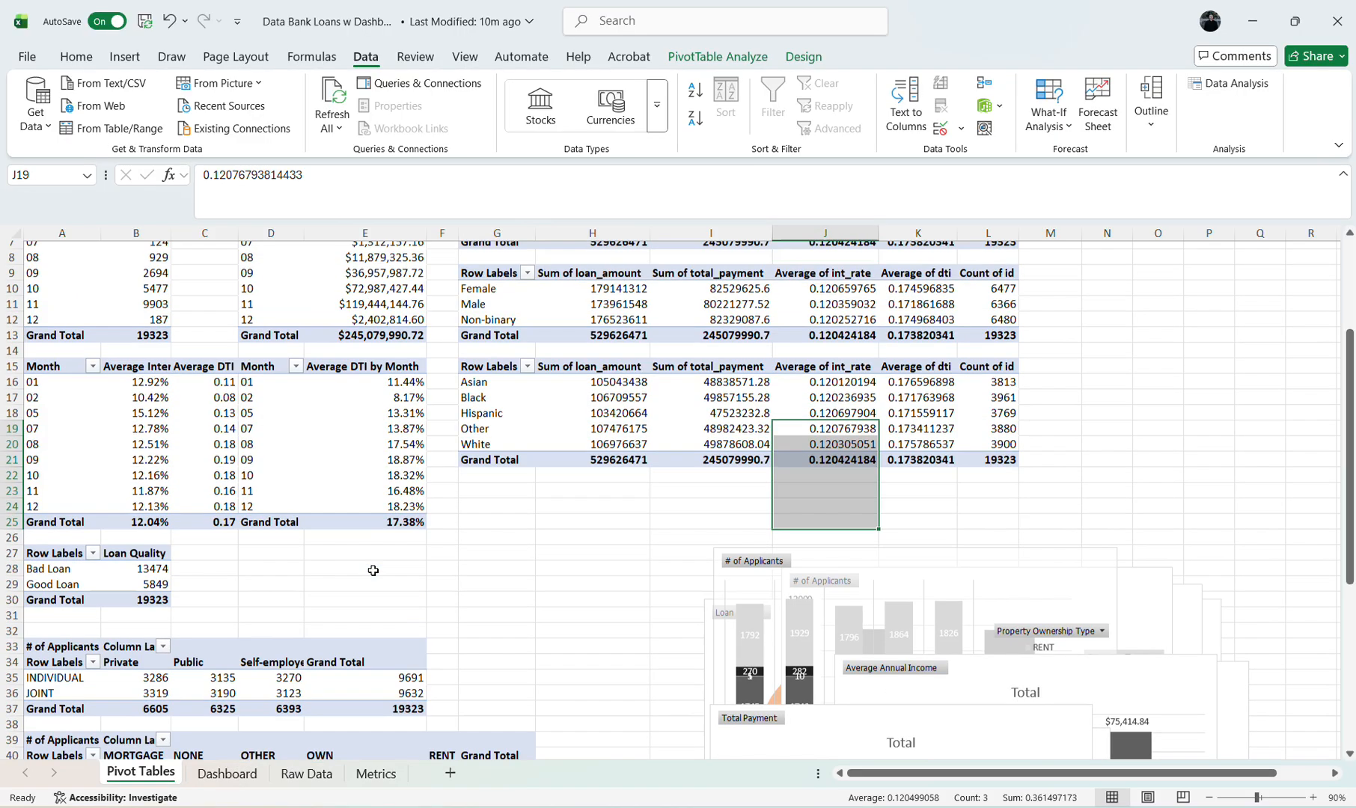
pyautogui.scroll(2, 372, 570)
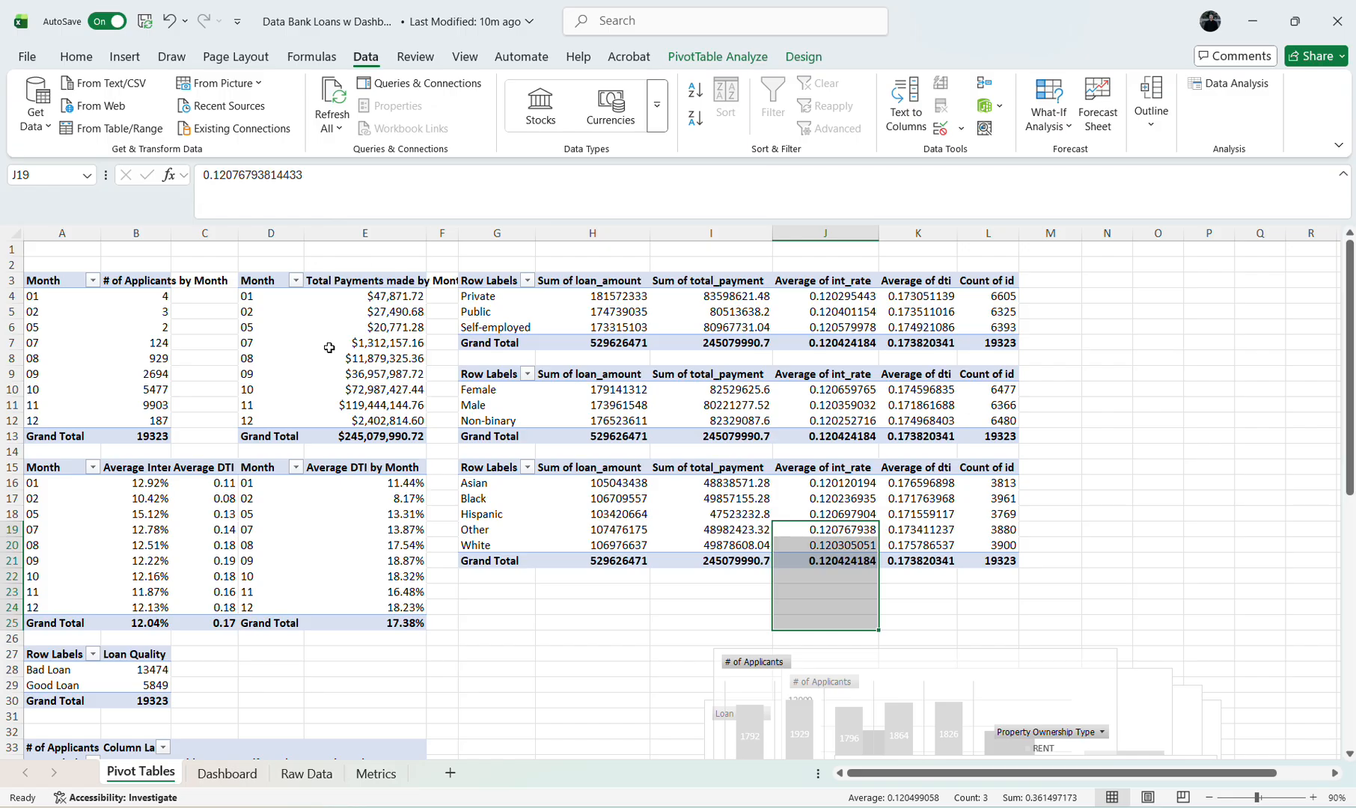
# Step: Show the chart insertion options and inspect the overlapping pivot charts, including Average Annual Income, # of Applicants and the Company Type chart
pyautogui.click(111, 67)
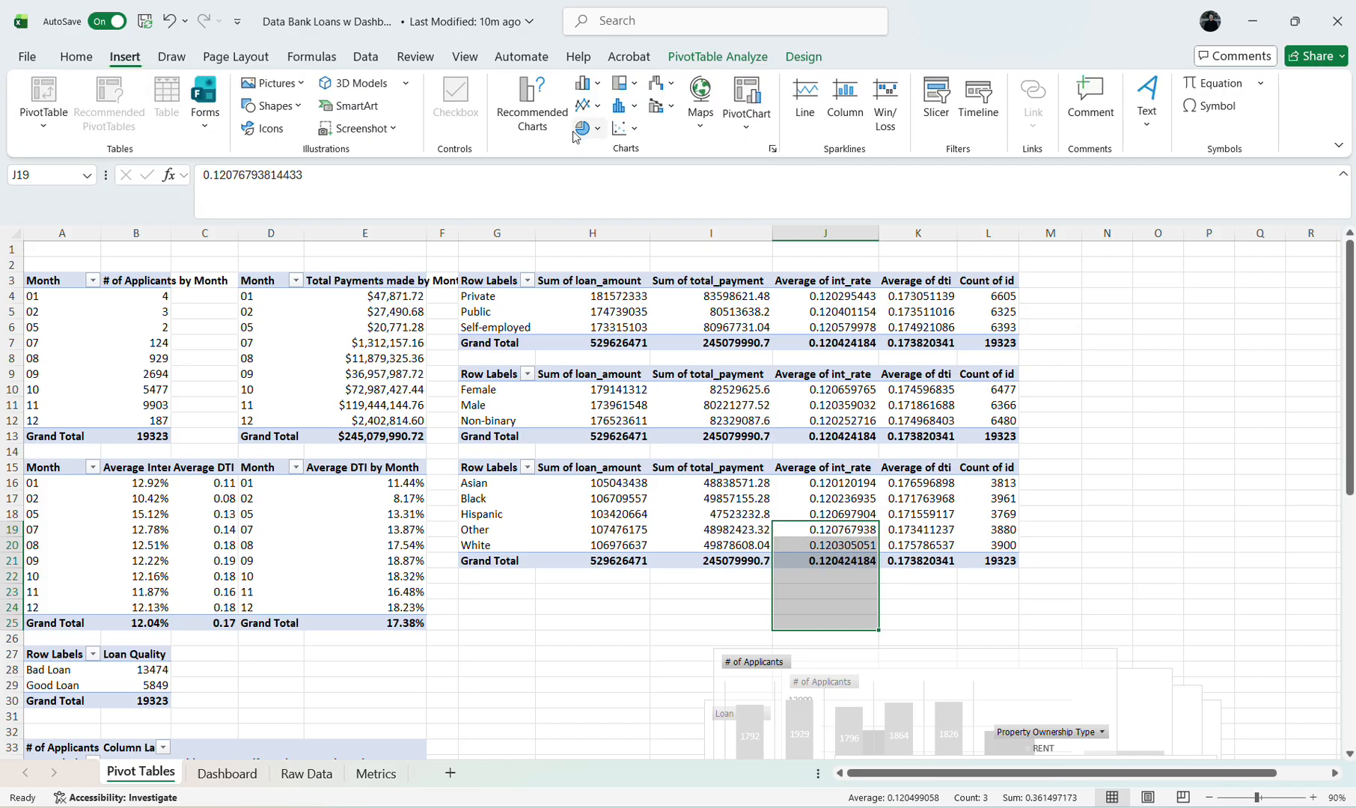
pyautogui.scroll(-8, 971, 407)
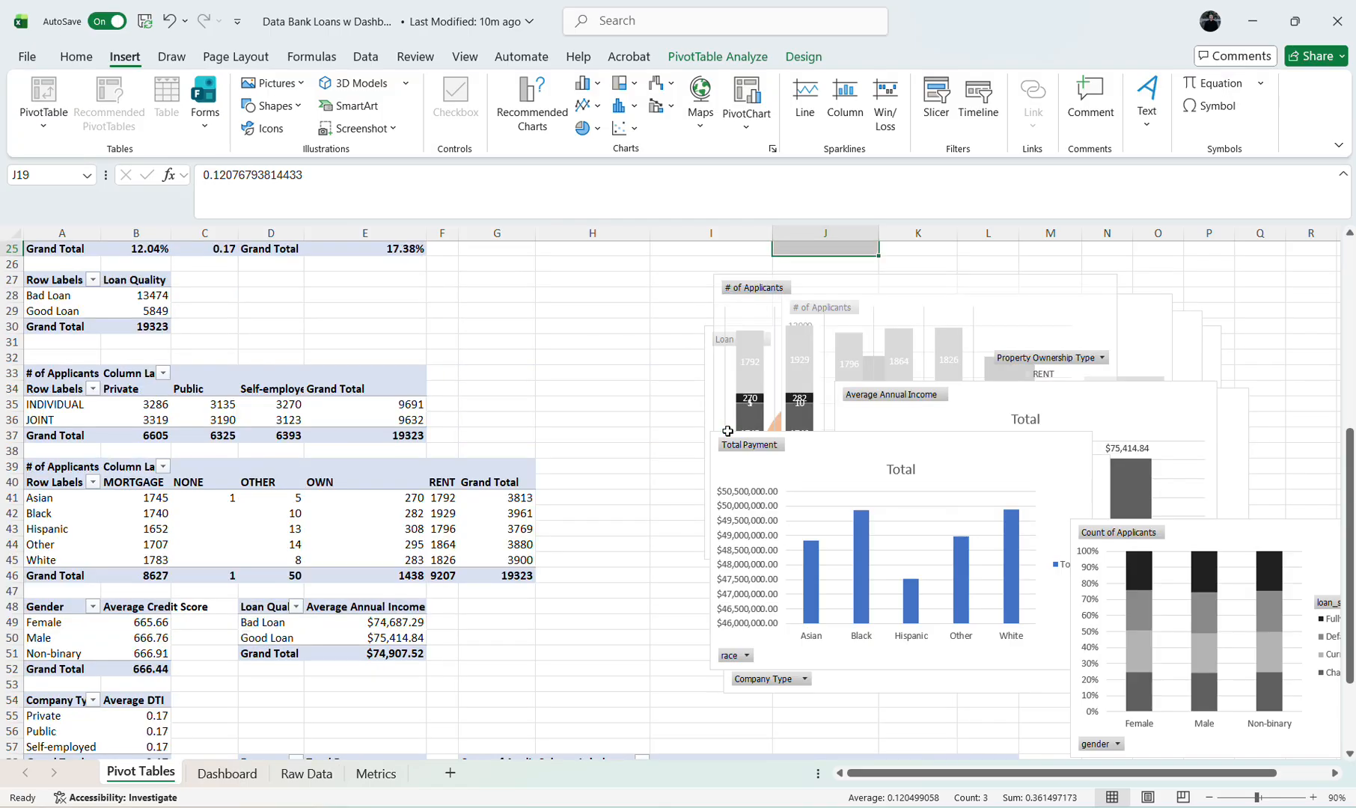
pyautogui.click(970, 407)
pyautogui.hscroll(3, 970, 408)
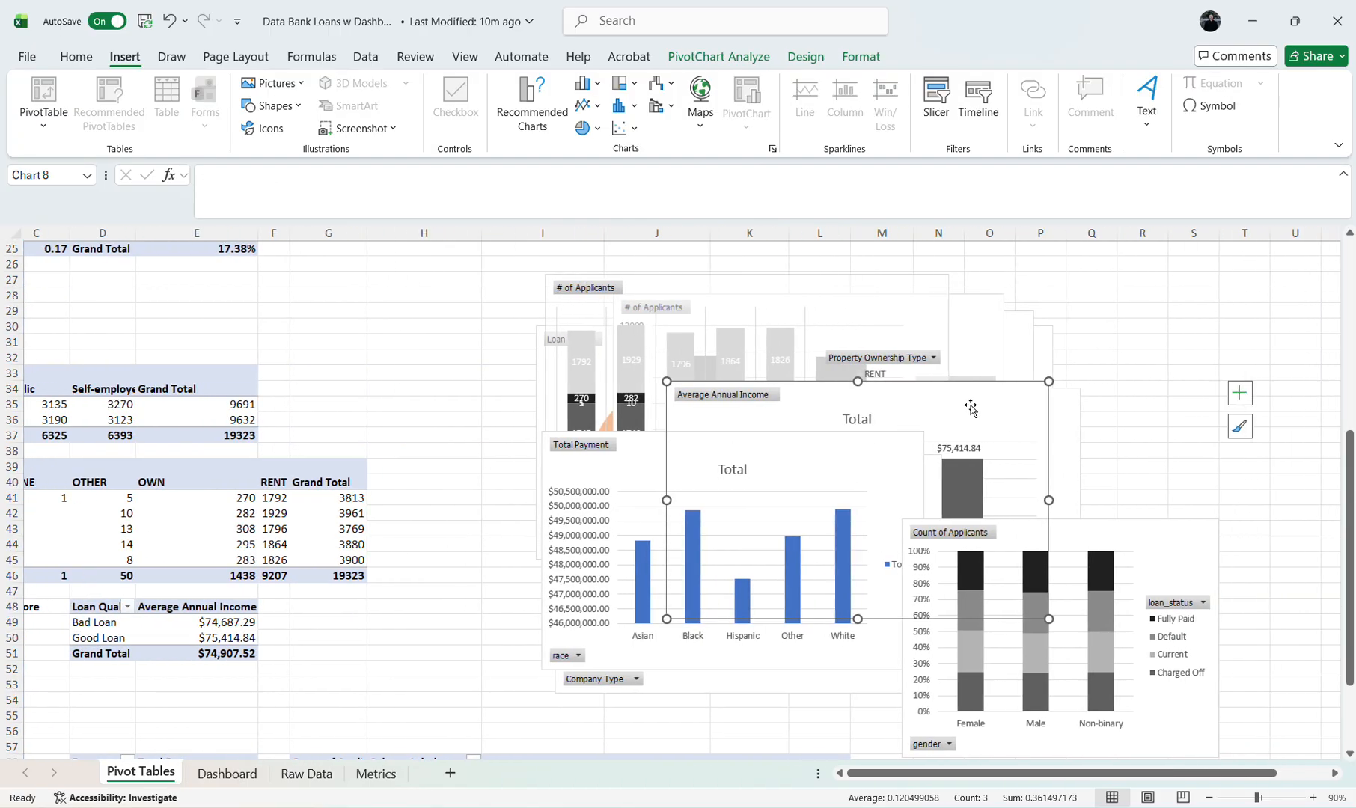
pyautogui.click(690, 358)
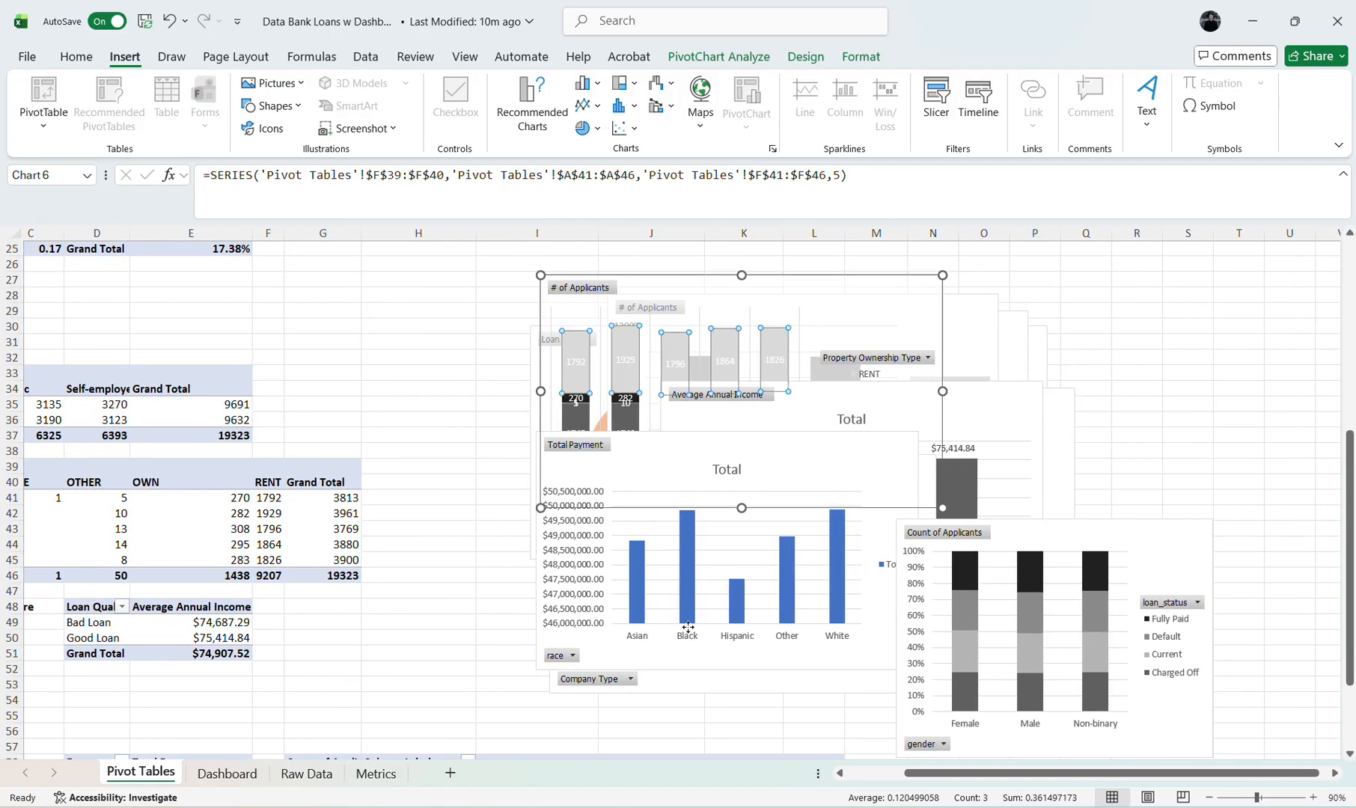
pyautogui.doubleClick(687, 630)
pyautogui.click(791, 685)
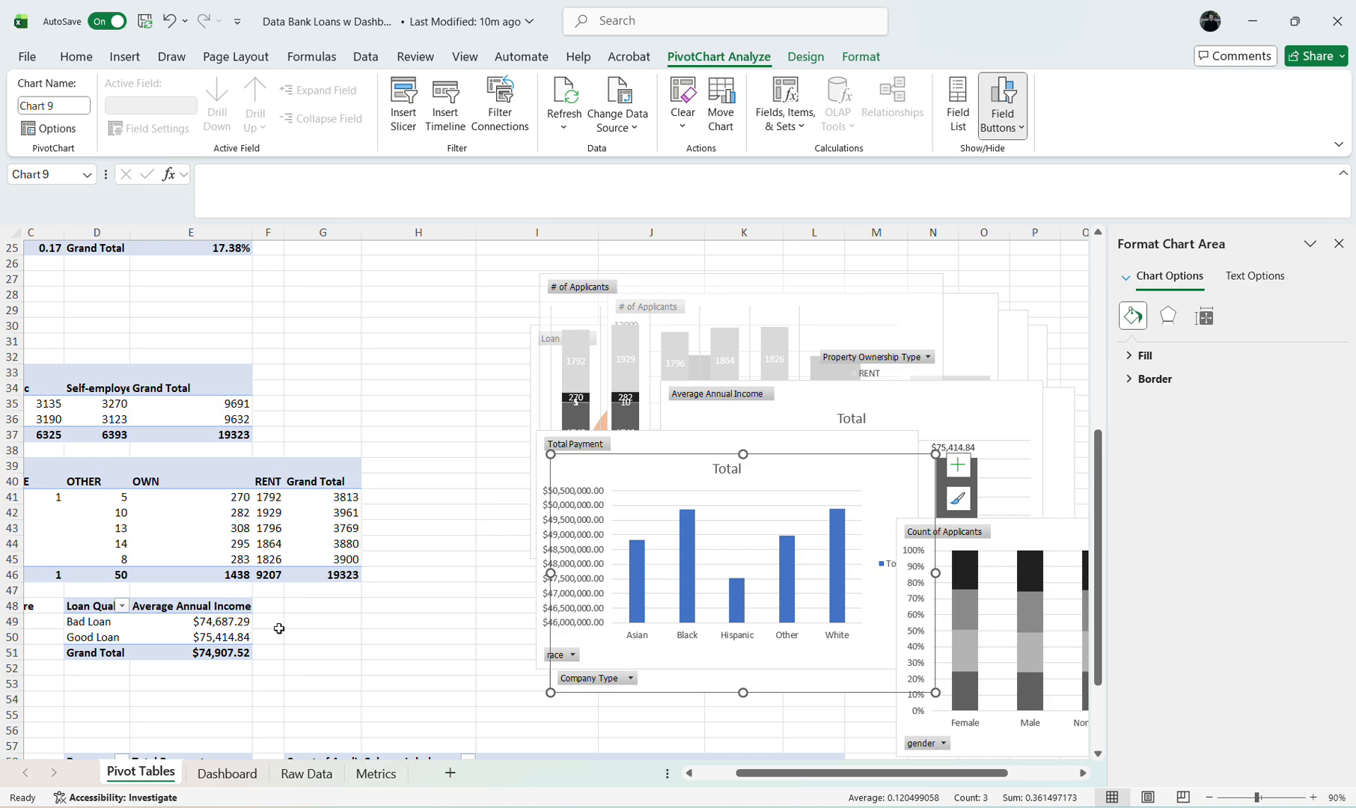
# Step: Look over the source pivot tables again, from the monthly summaries to the Loan Quality and applicant breakdown tables
pyautogui.hscroll(-3, 278, 627)
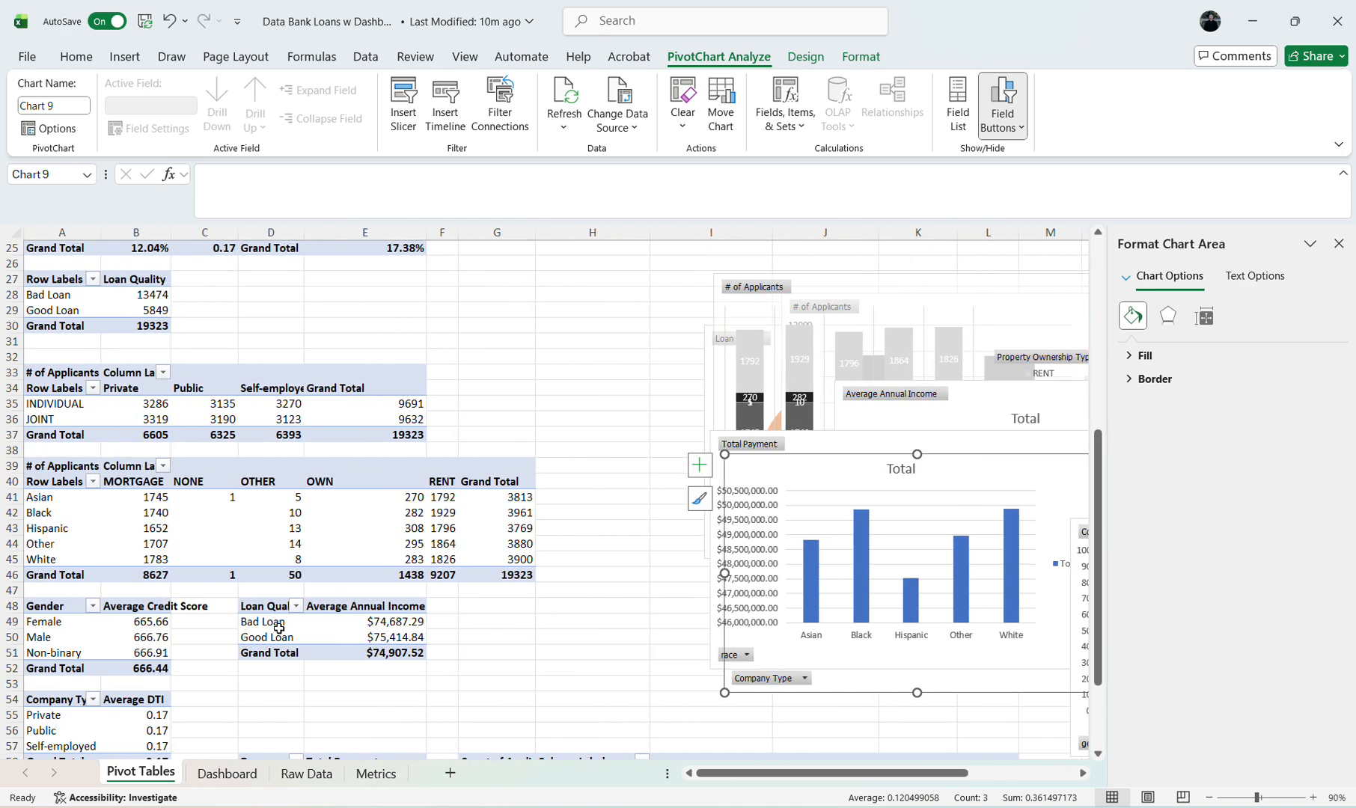
pyautogui.scroll(3, 279, 627)
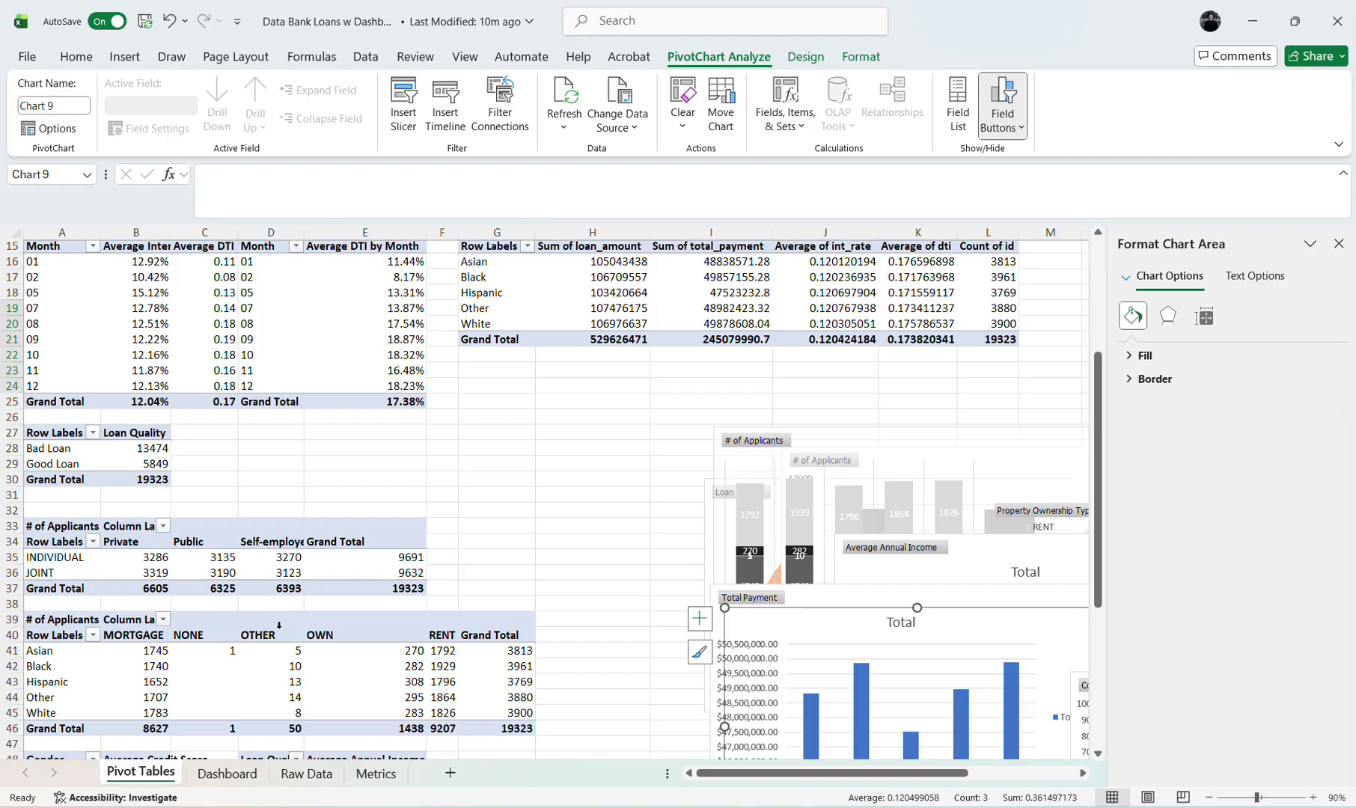
pyautogui.scroll(5, 278, 626)
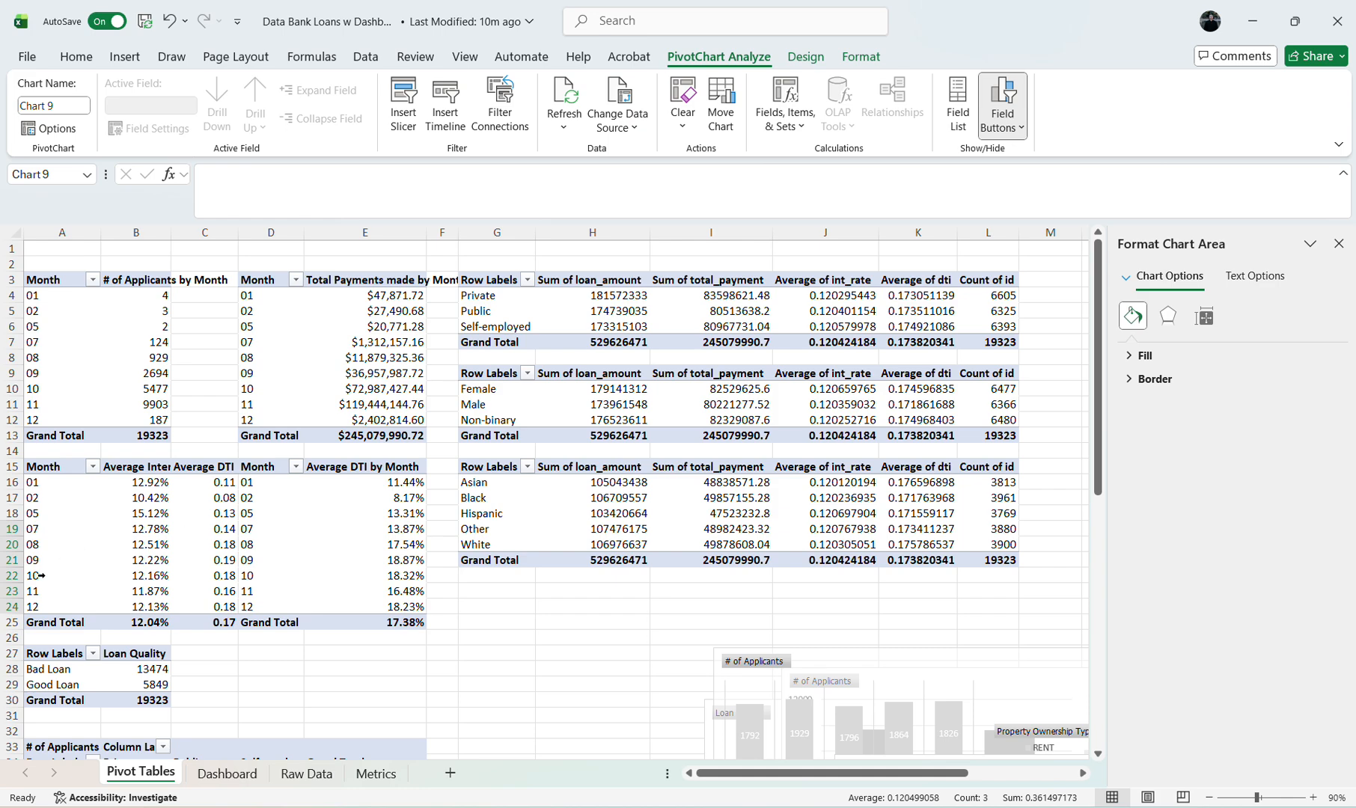
pyautogui.scroll(-3, 41, 575)
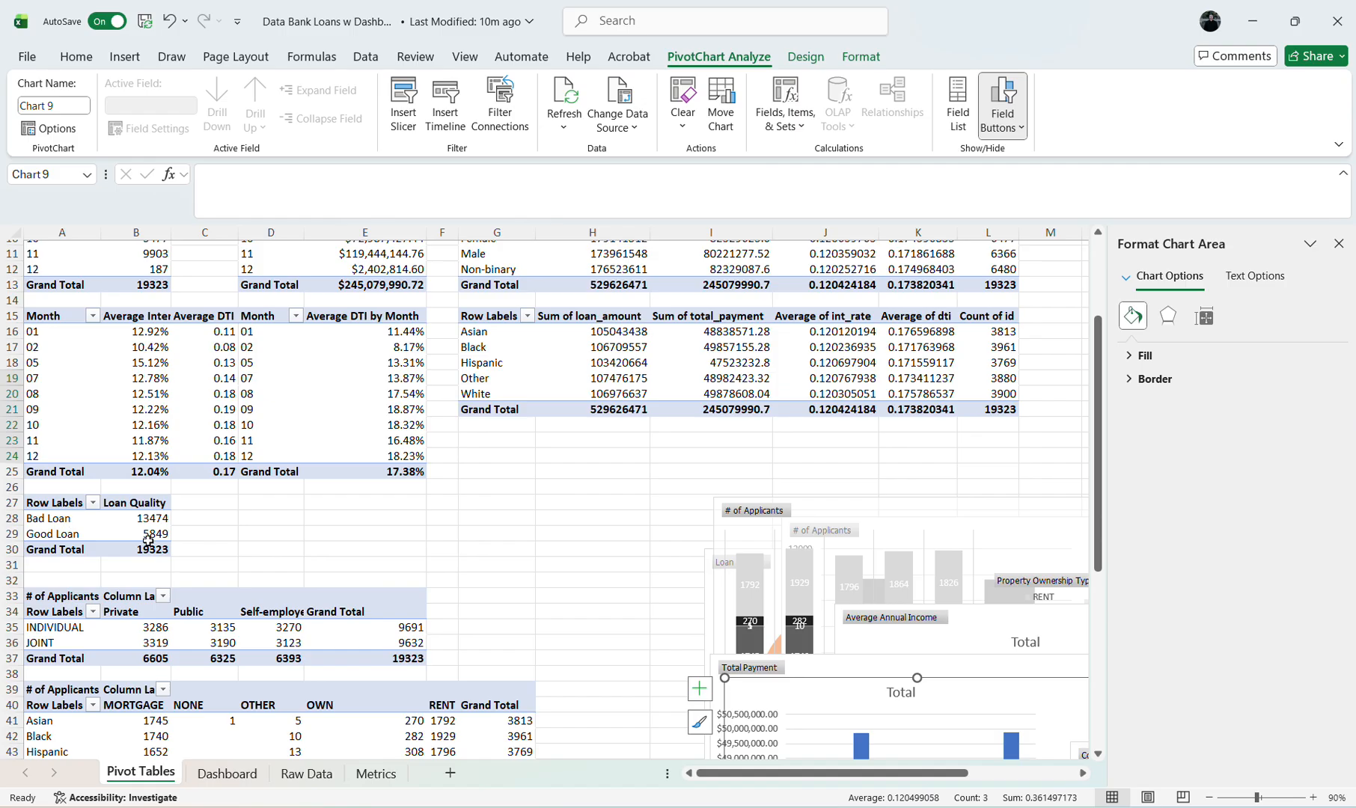
# Step: Examine the # of Applicants pivot table, checking the INDIVIDUAL row across the Private, Public and Self-employed company types
pyautogui.scroll(-3, 148, 541)
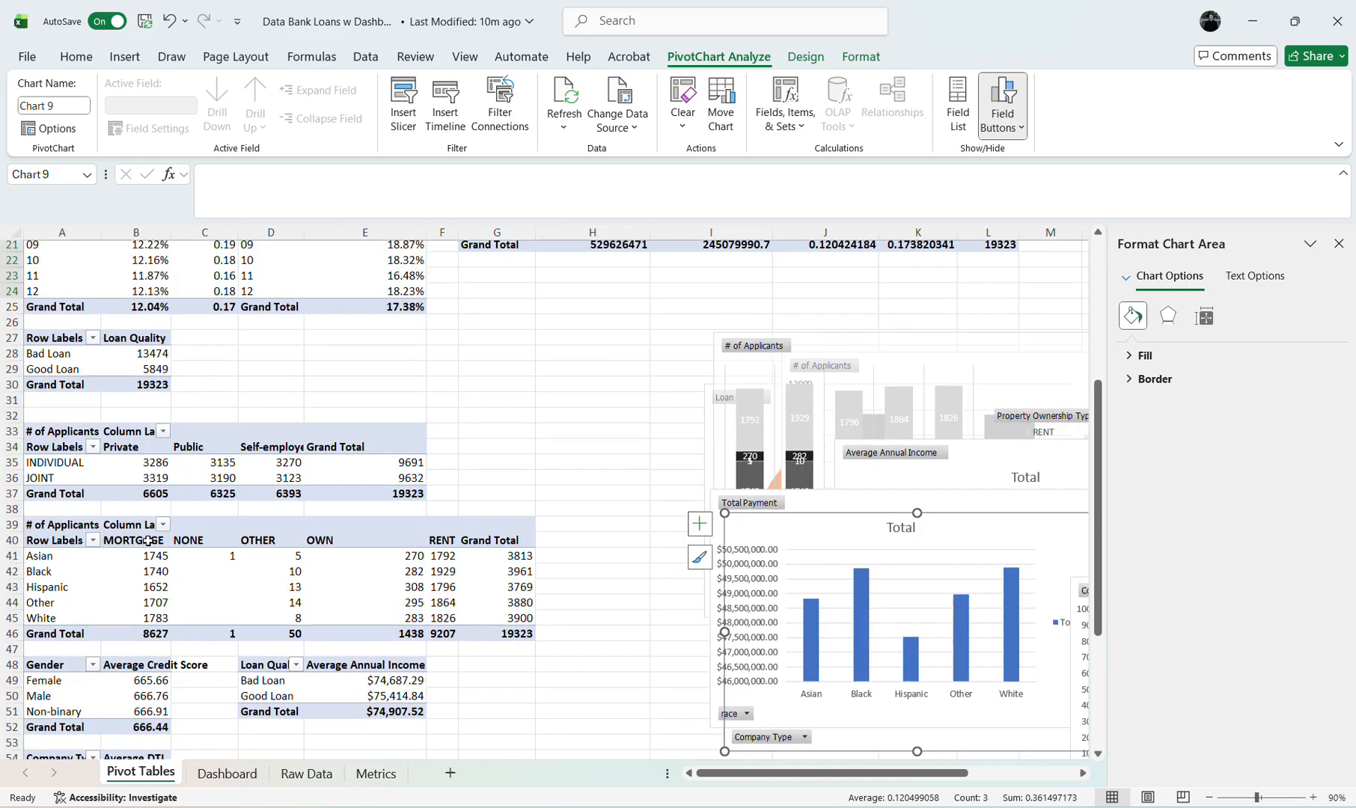
pyautogui.click(68, 464)
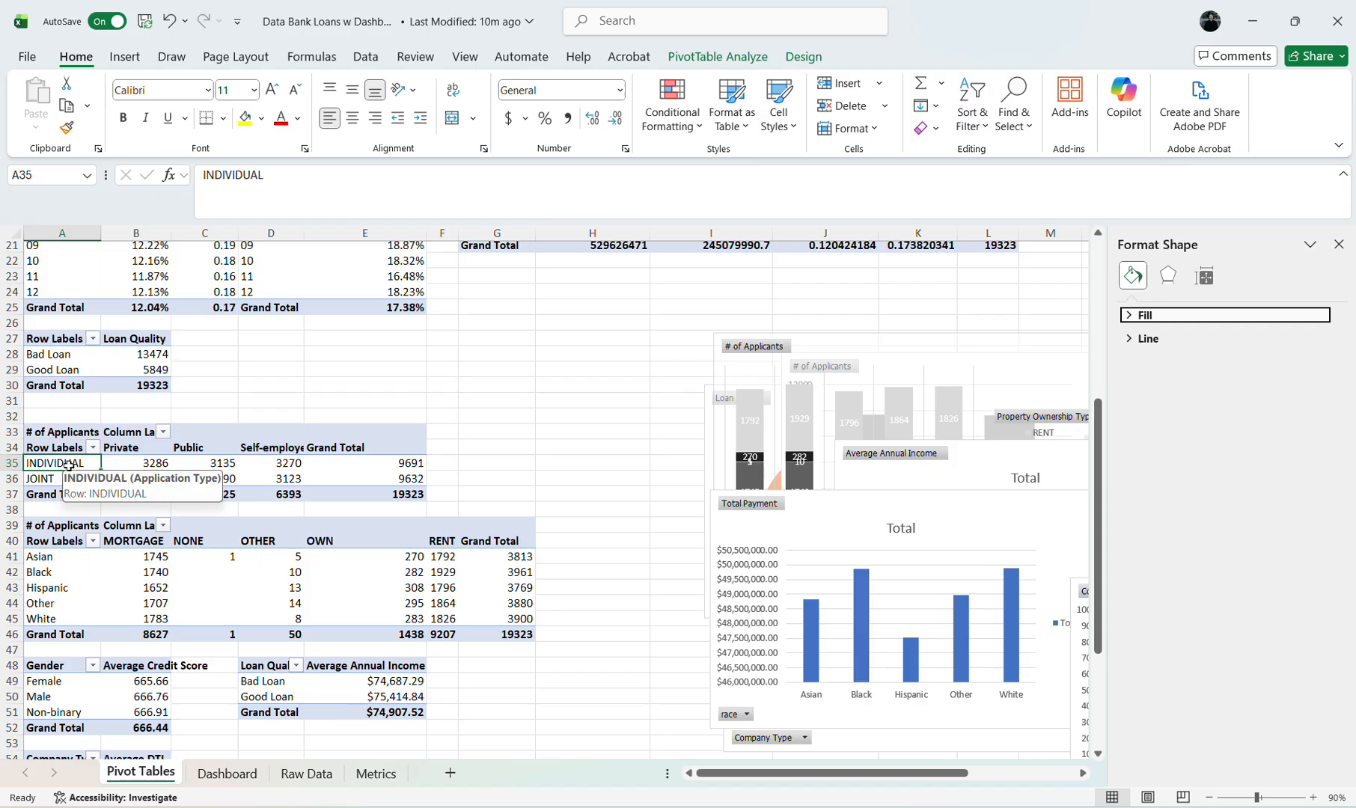
pyautogui.click(161, 463)
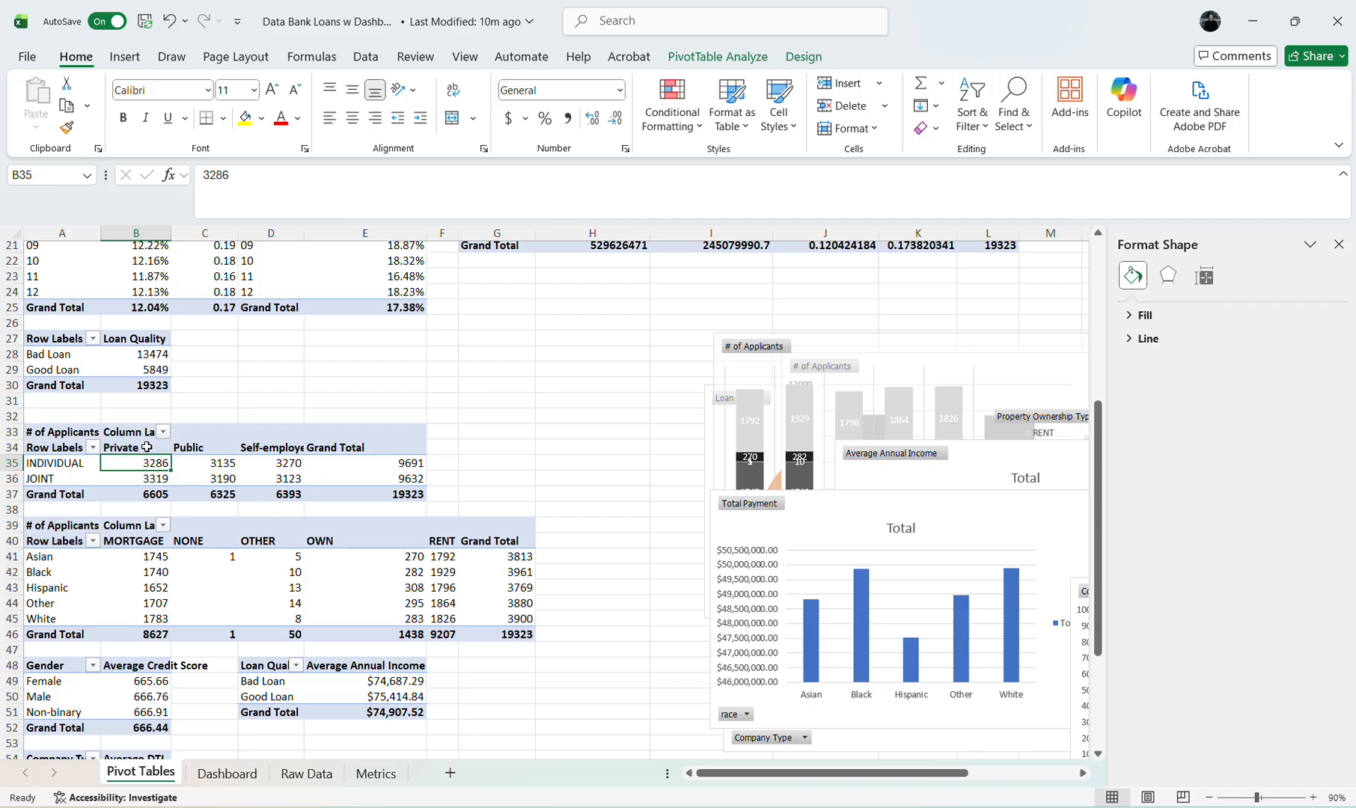
pyautogui.click(146, 447)
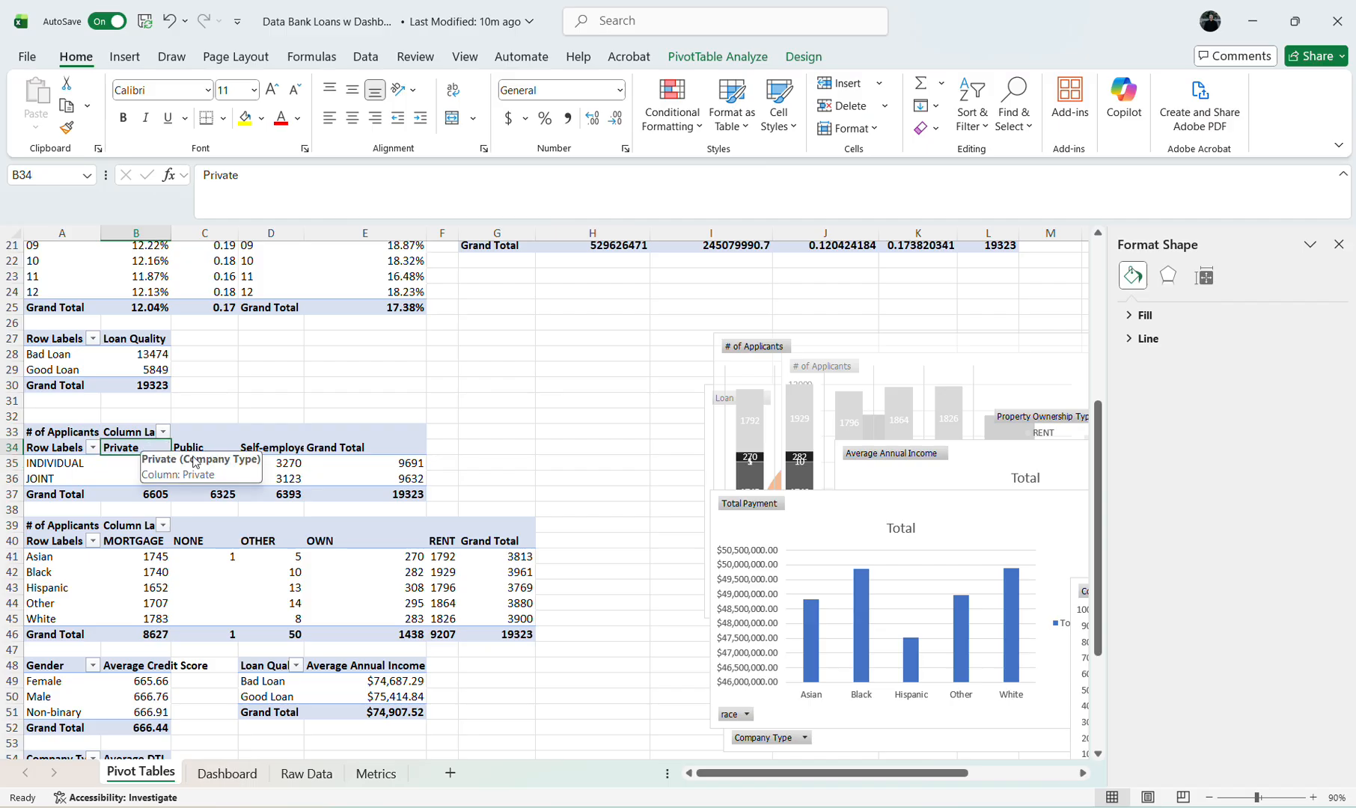
pyautogui.click(73, 465)
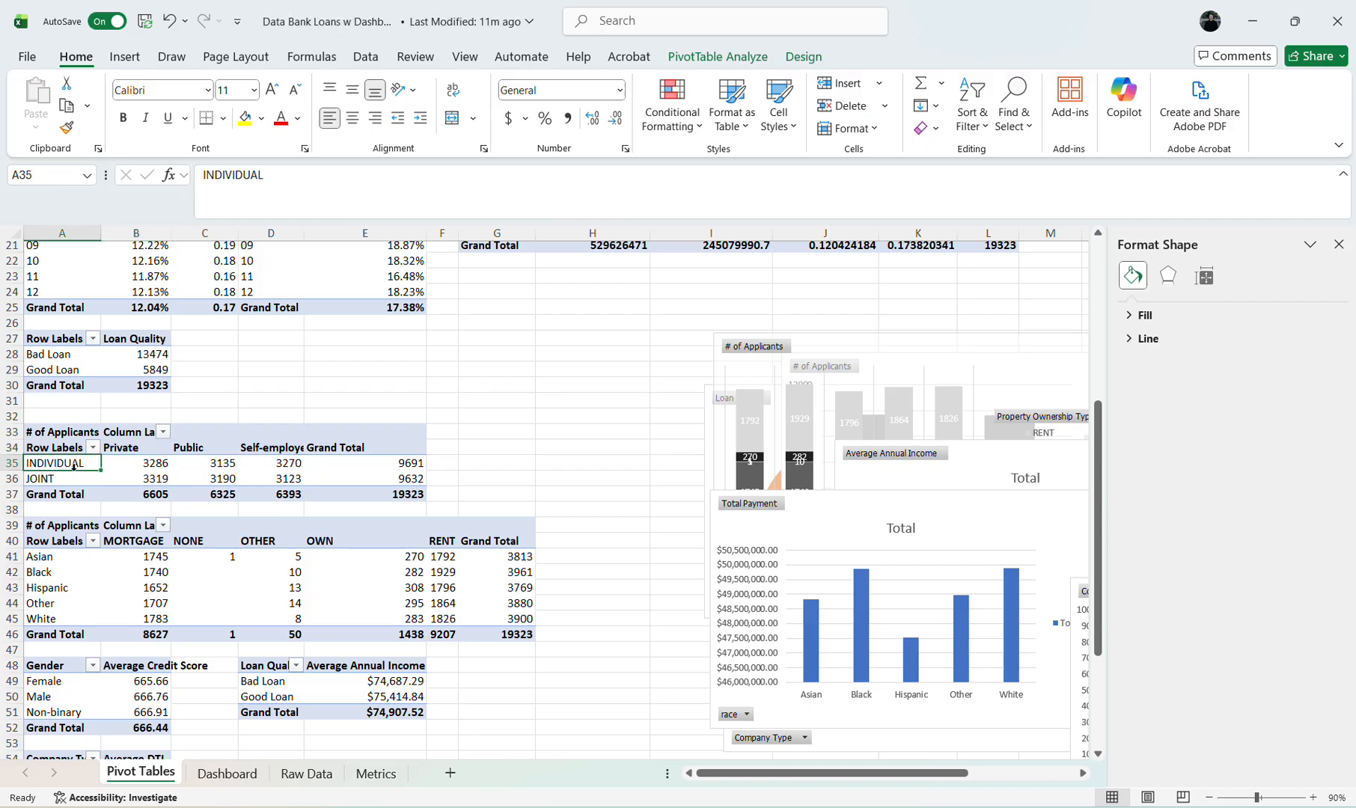
pyautogui.click(159, 465)
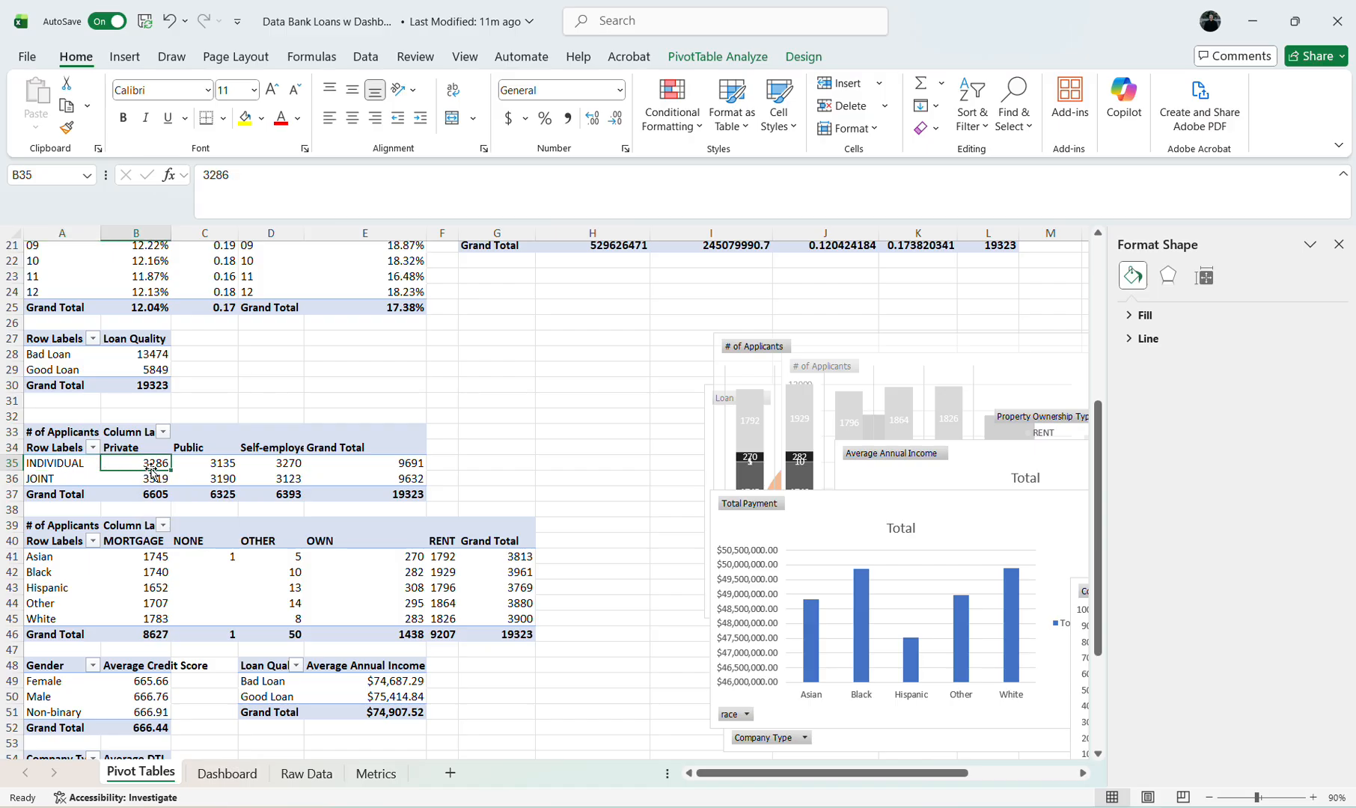
pyautogui.click(211, 467)
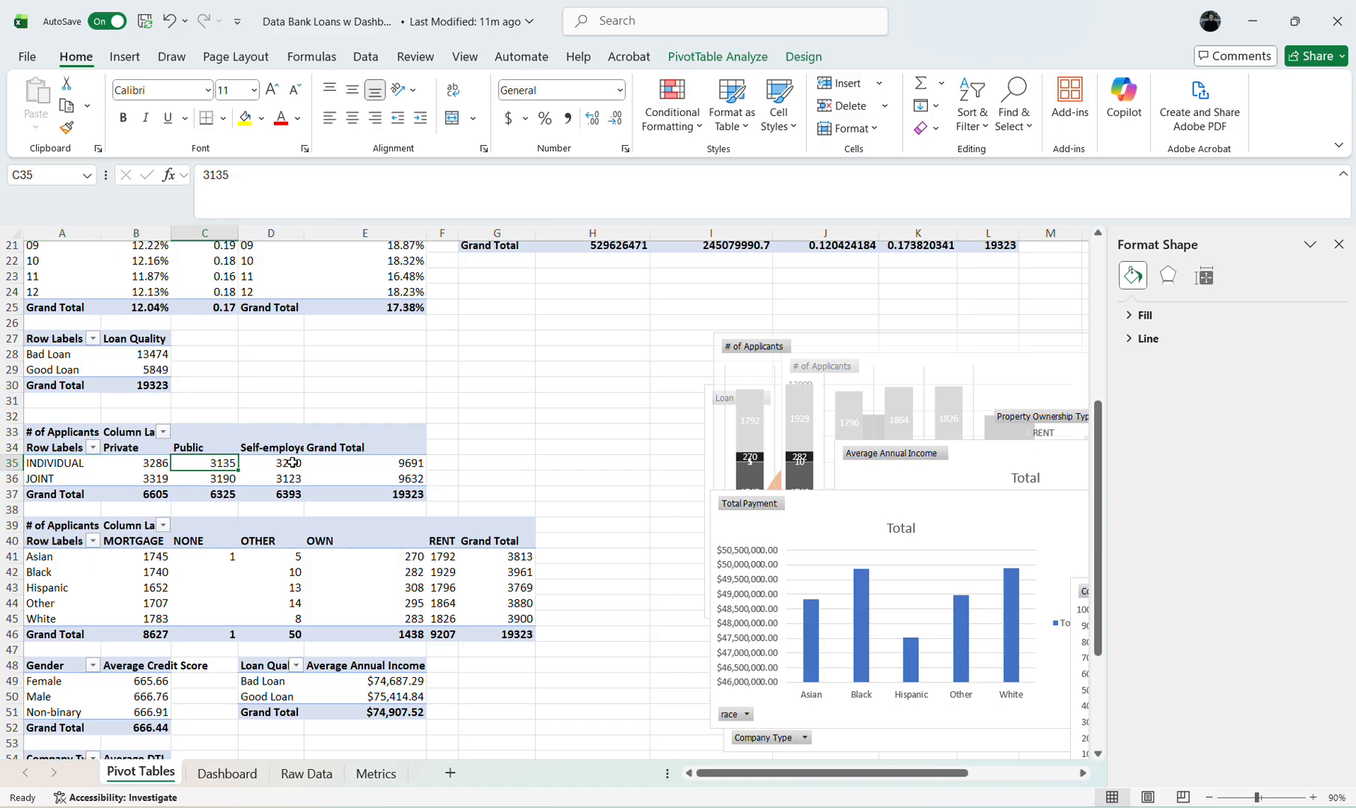
pyautogui.click(292, 463)
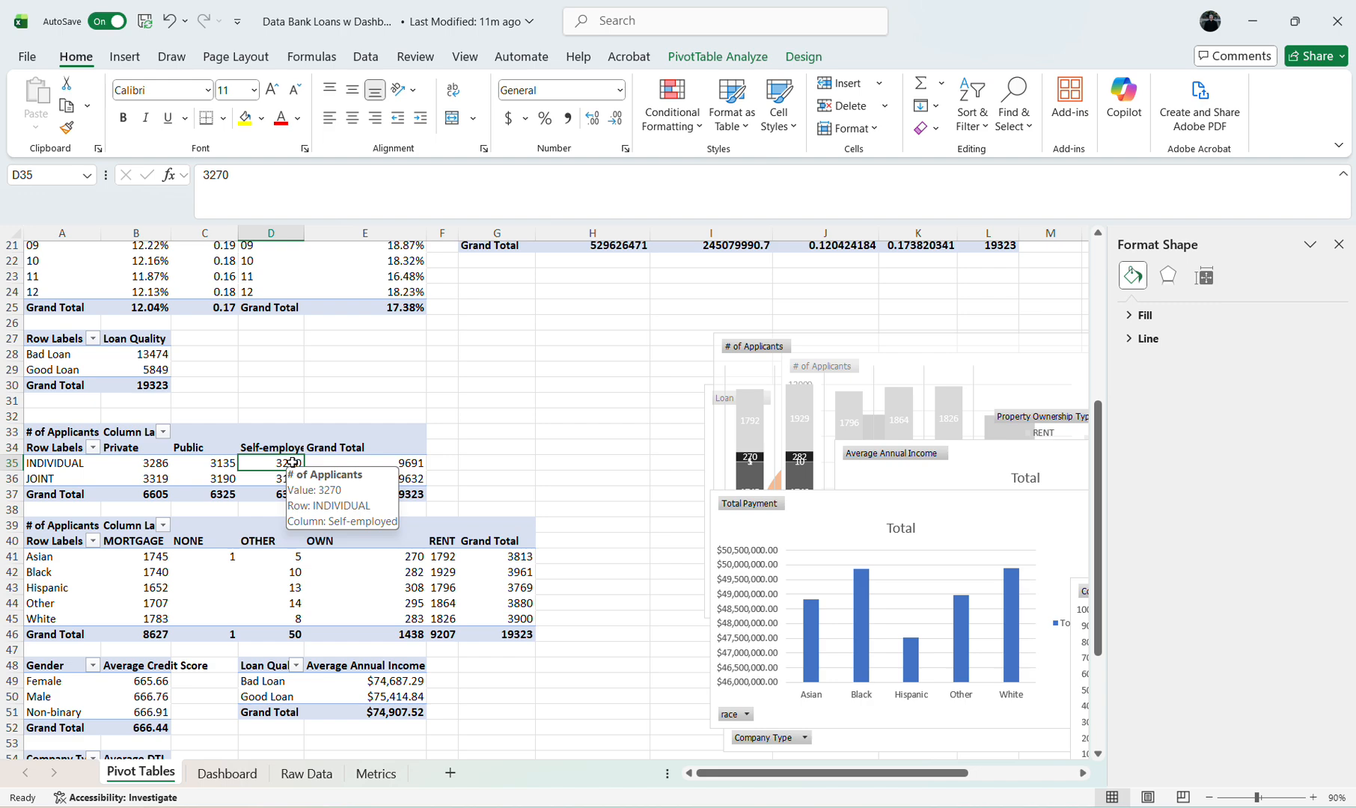
# Step: Look over the remaining pivot tables, from applicants by race and property ownership to Total Payment by race and loan status by gender
pyautogui.scroll(-2, 285, 523)
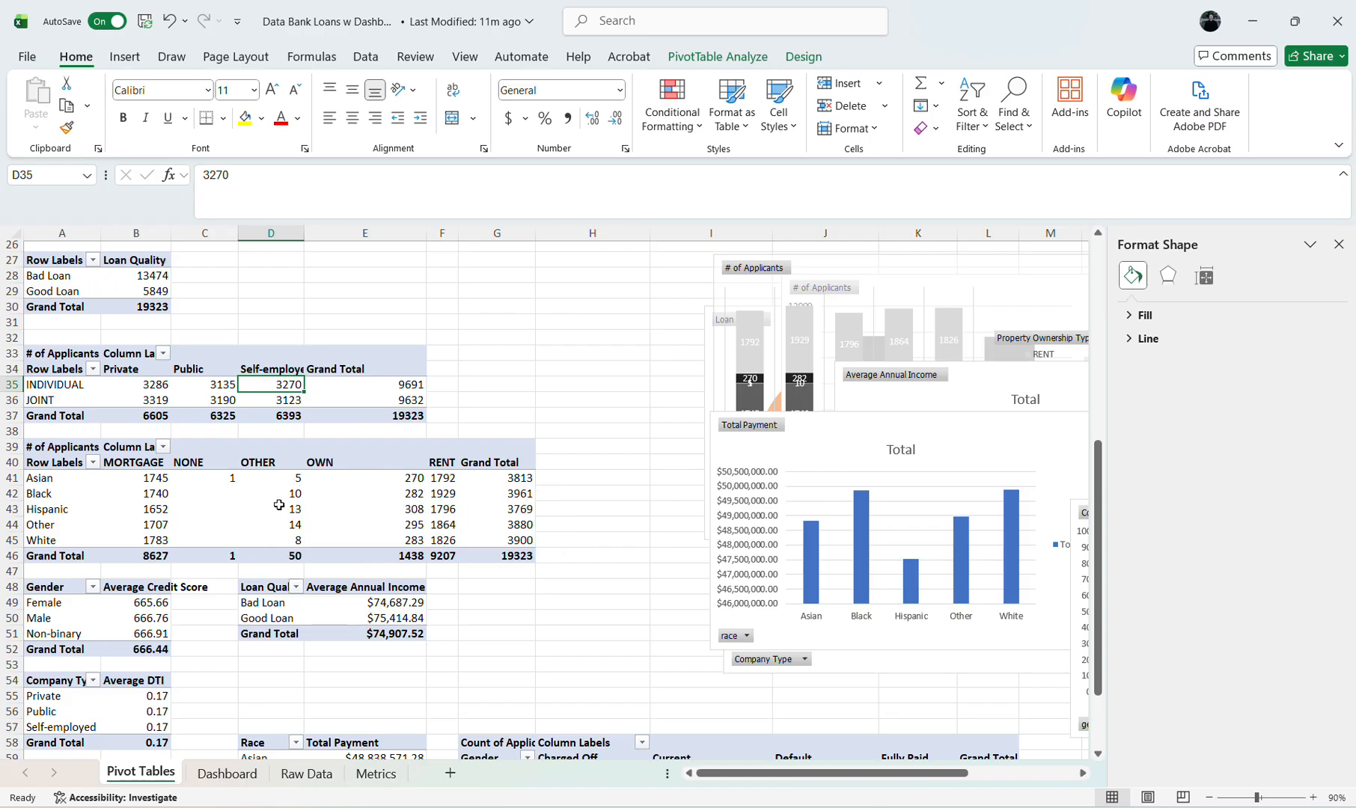
pyautogui.scroll(-1, 262, 516)
pyautogui.scroll(-3, 192, 448)
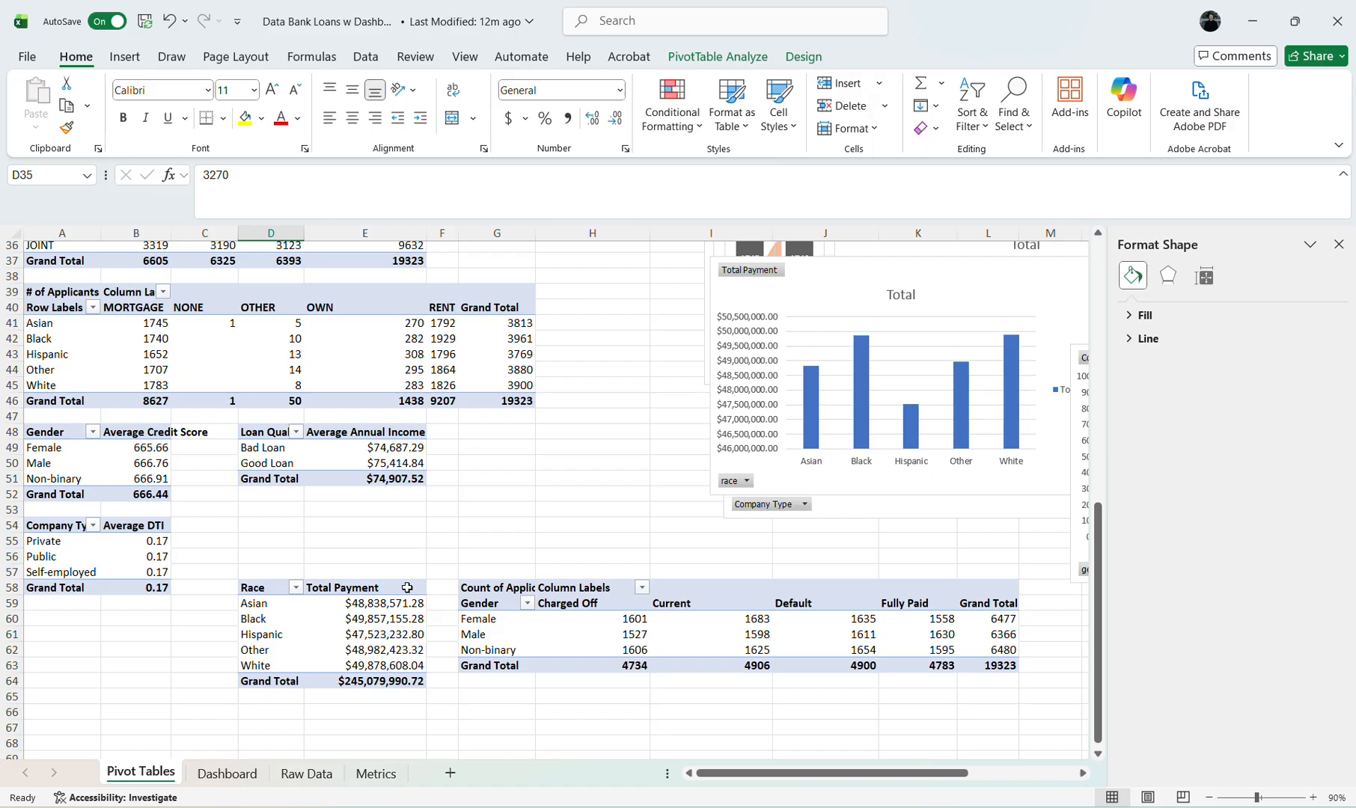
pyautogui.moveTo(406, 603)
pyautogui.moveTo(622, 619)
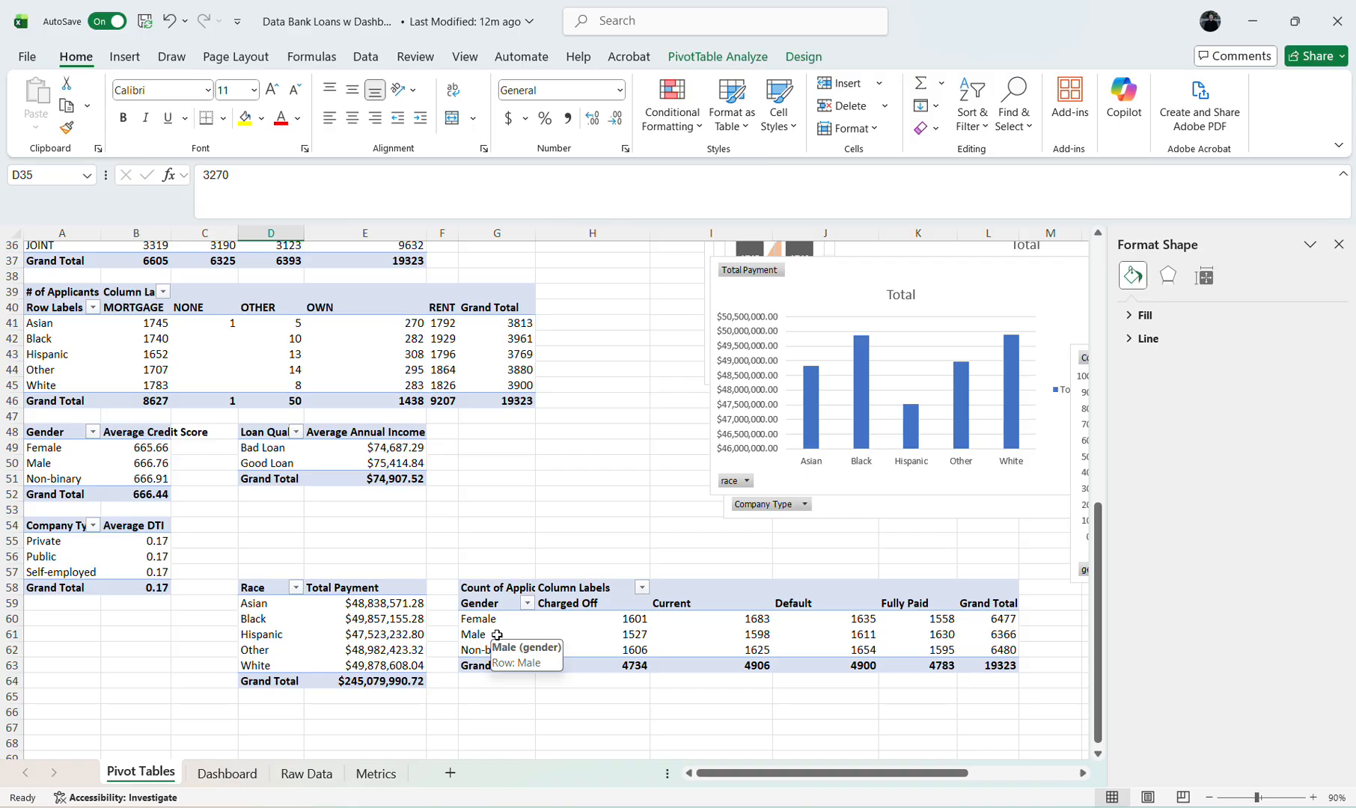
# Step: On the Dashboard sheet, view the gender slicer's report connections in an enlarged dialog and close it without changes
pyautogui.click(227, 775)
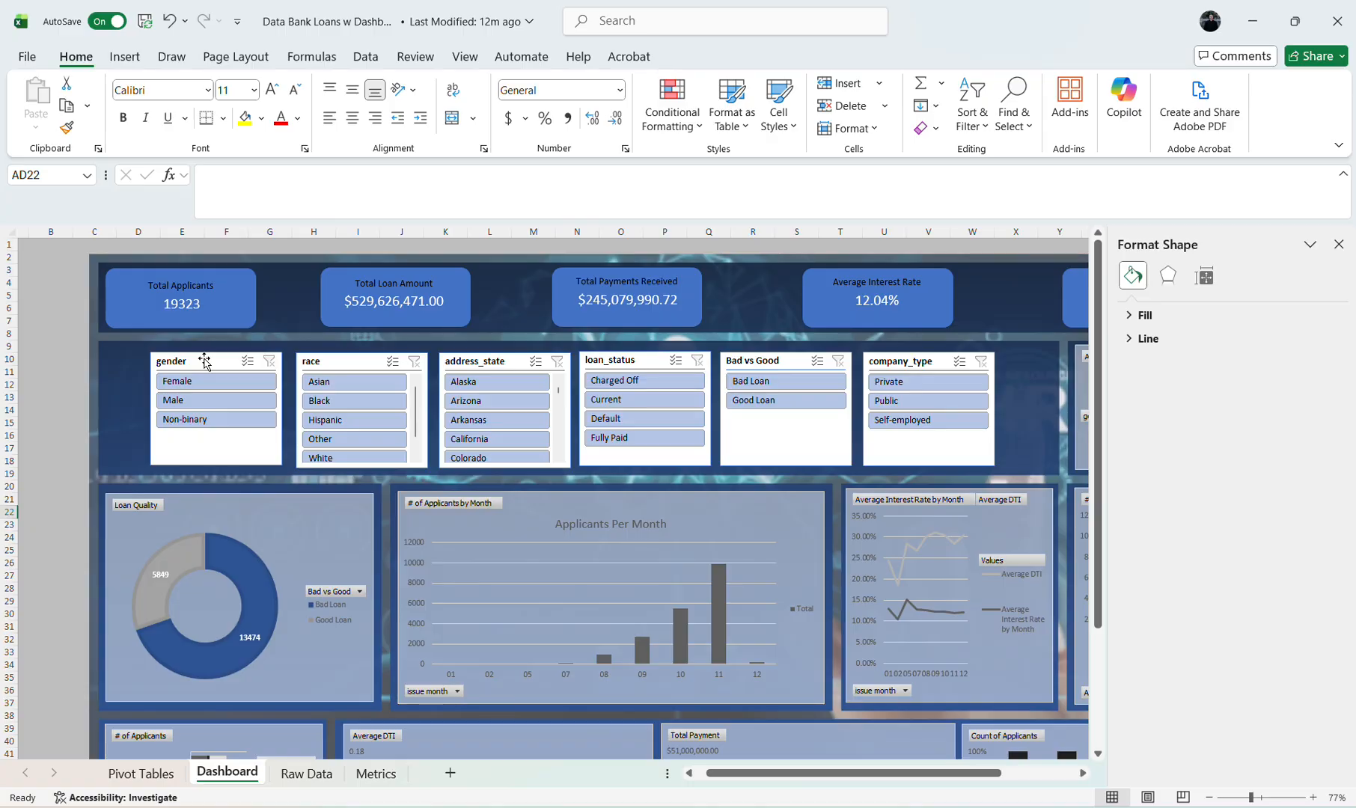
pyautogui.click(199, 364)
pyautogui.rightClick(199, 365)
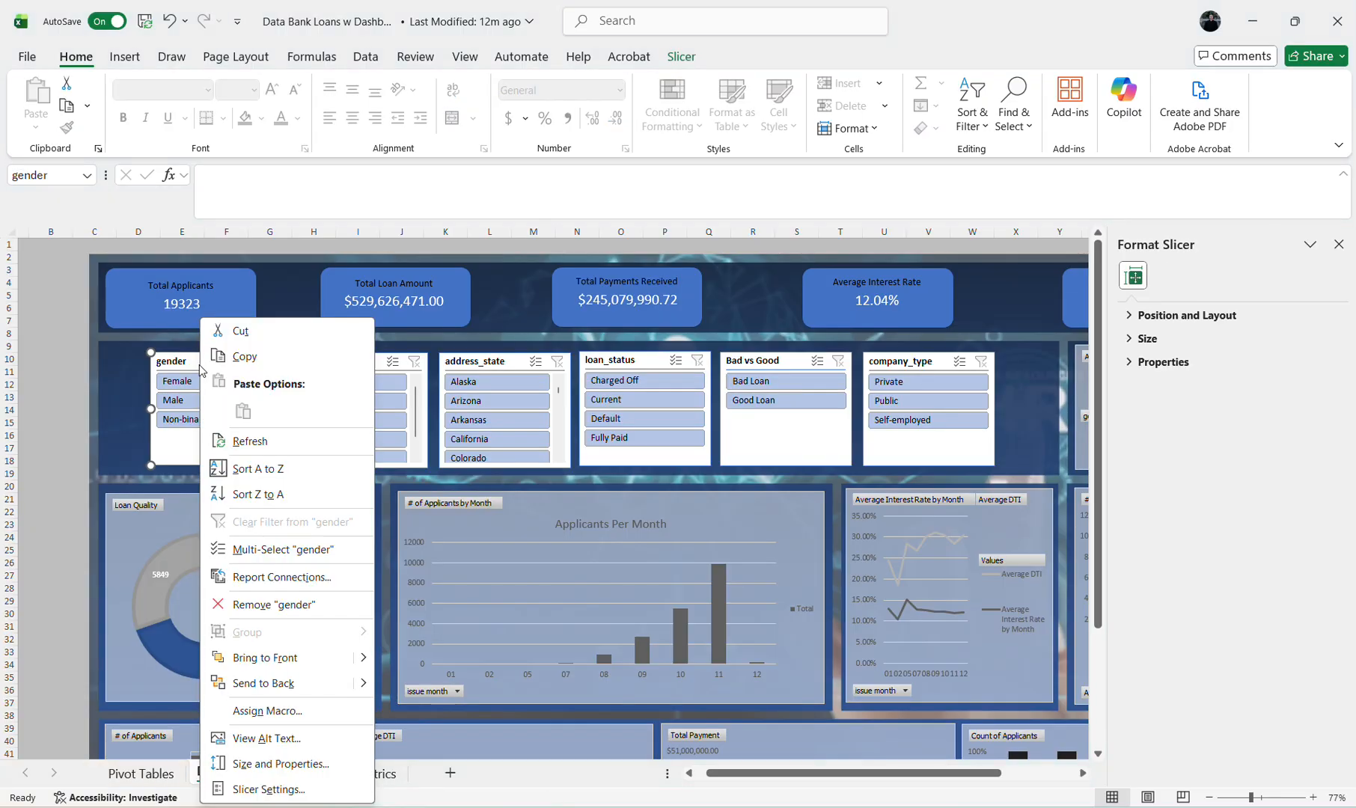
pyautogui.click(299, 587)
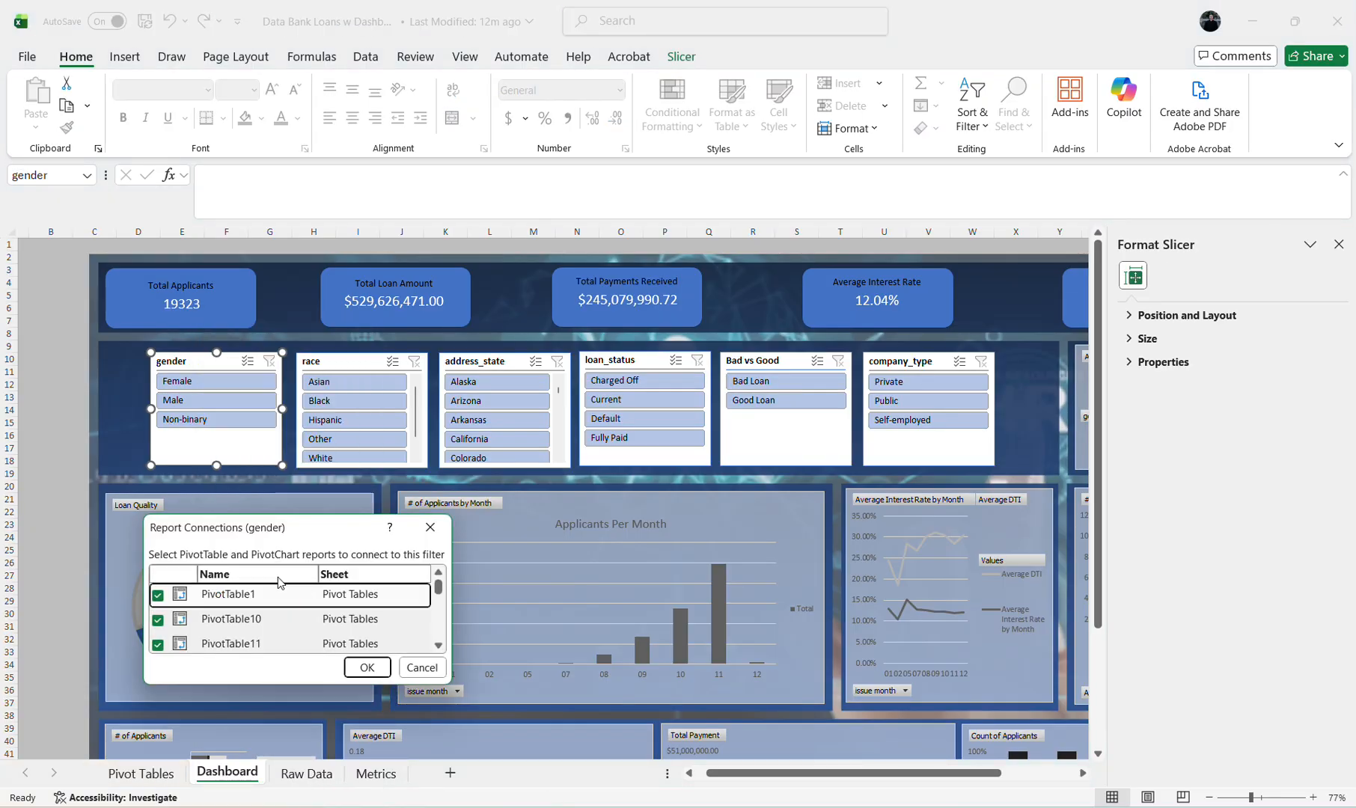
pyautogui.moveTo(144, 515); pyautogui.dragTo(46, 142)
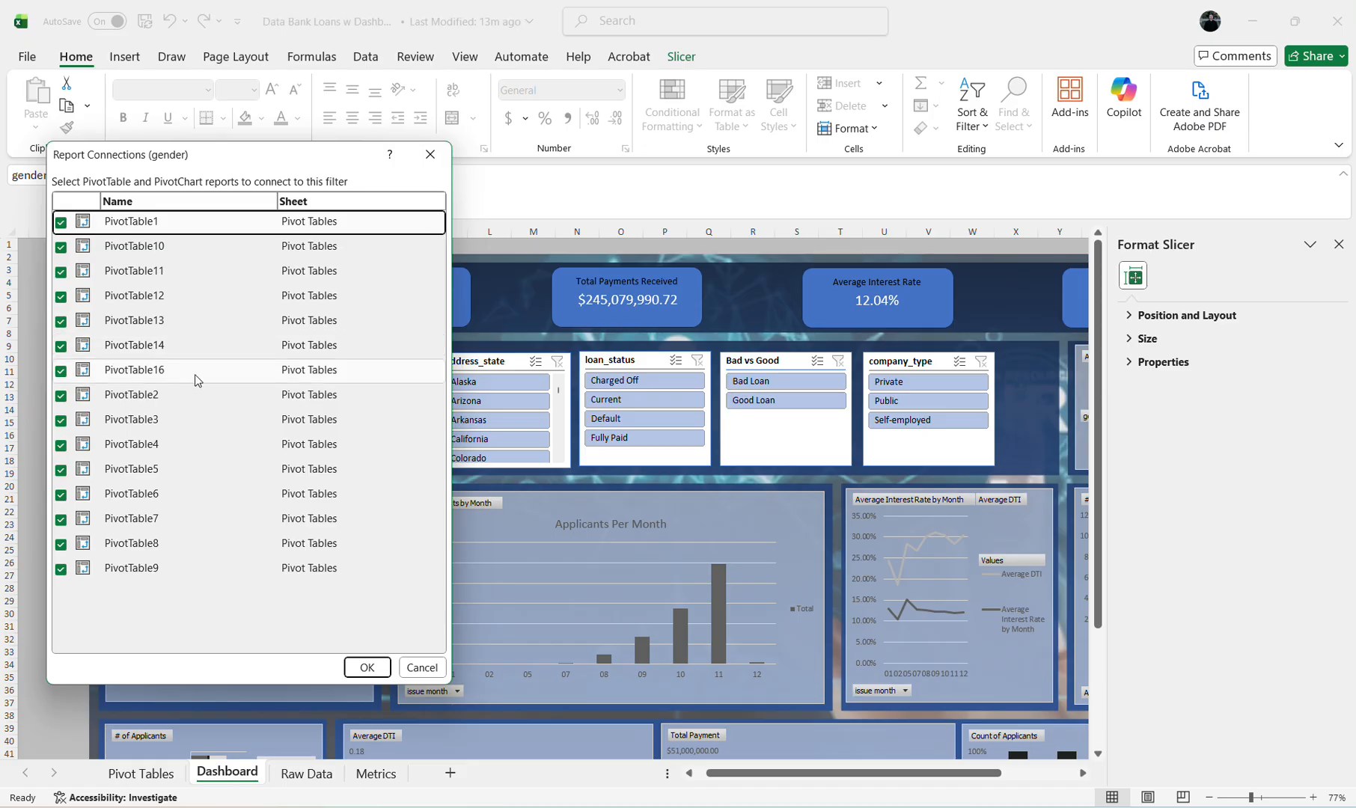
pyautogui.click(432, 673)
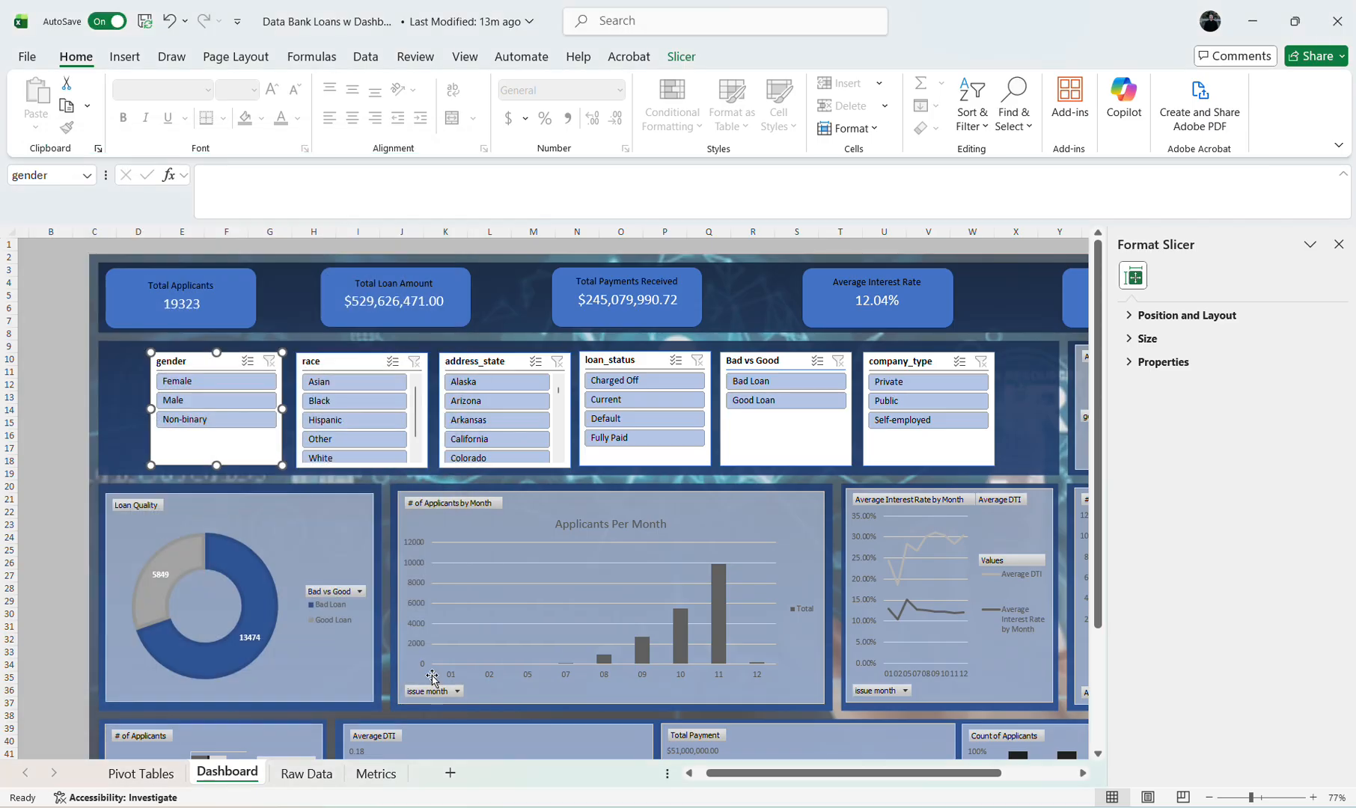
# Step: Select the race, address_state and loan_status slicers in turn, and close the Format Slicer pane
pyautogui.click(358, 361)
pyautogui.click(483, 365)
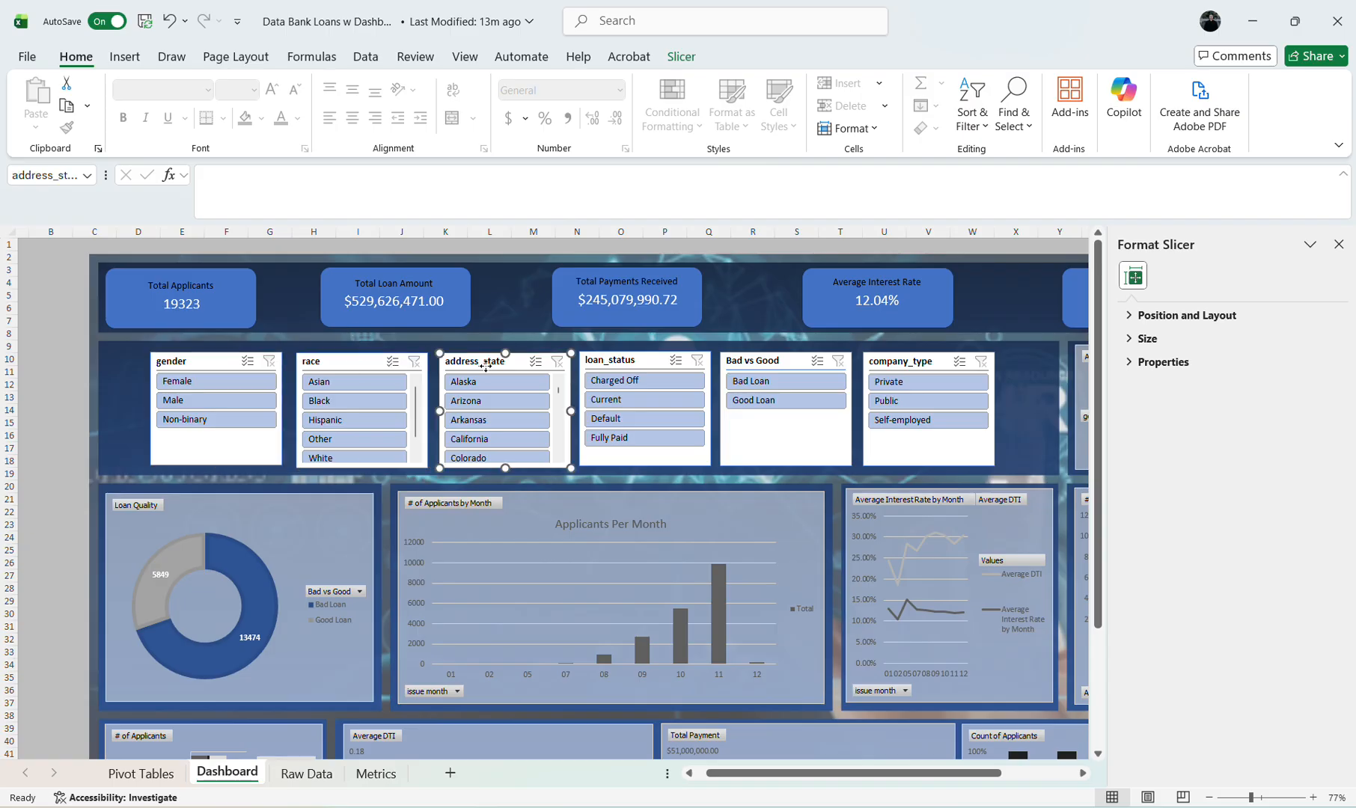
pyautogui.click(642, 368)
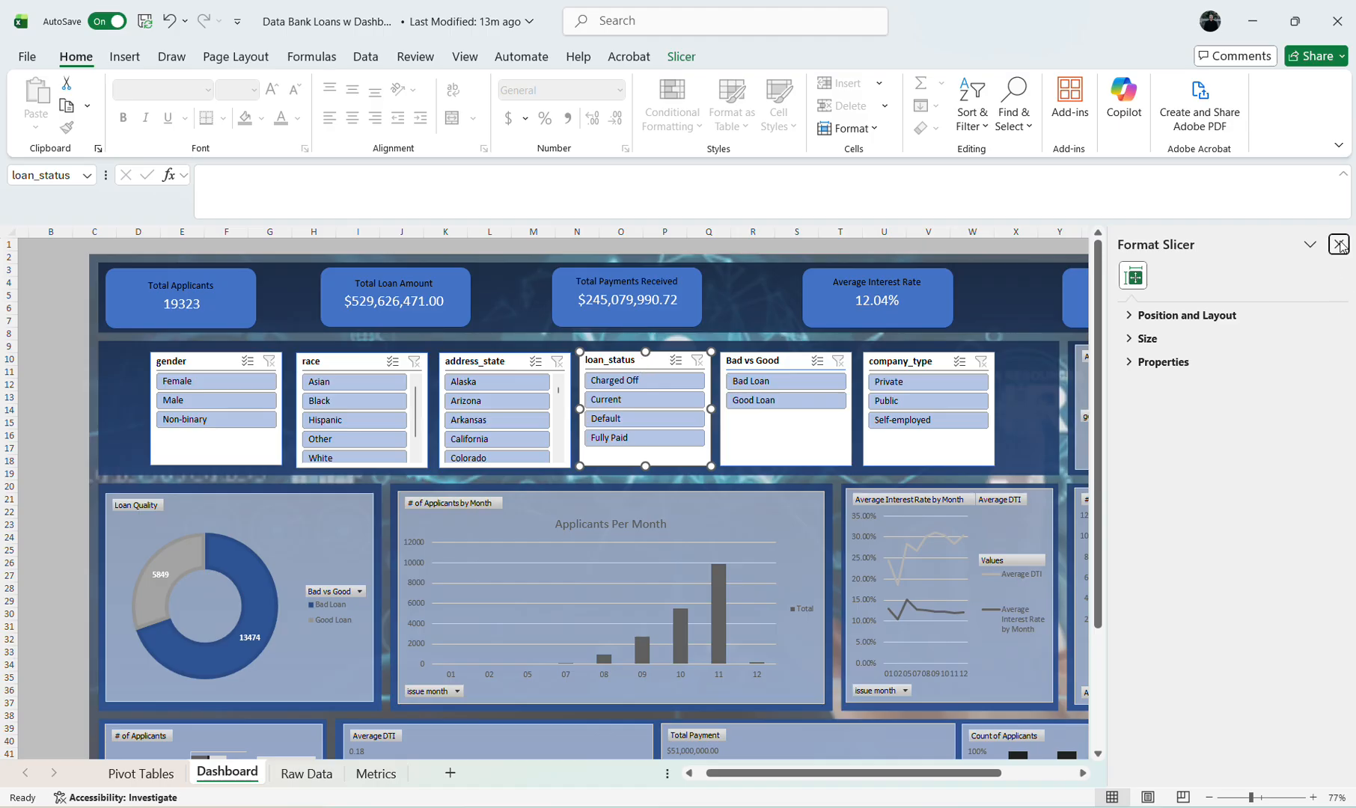
pyautogui.click(1339, 244)
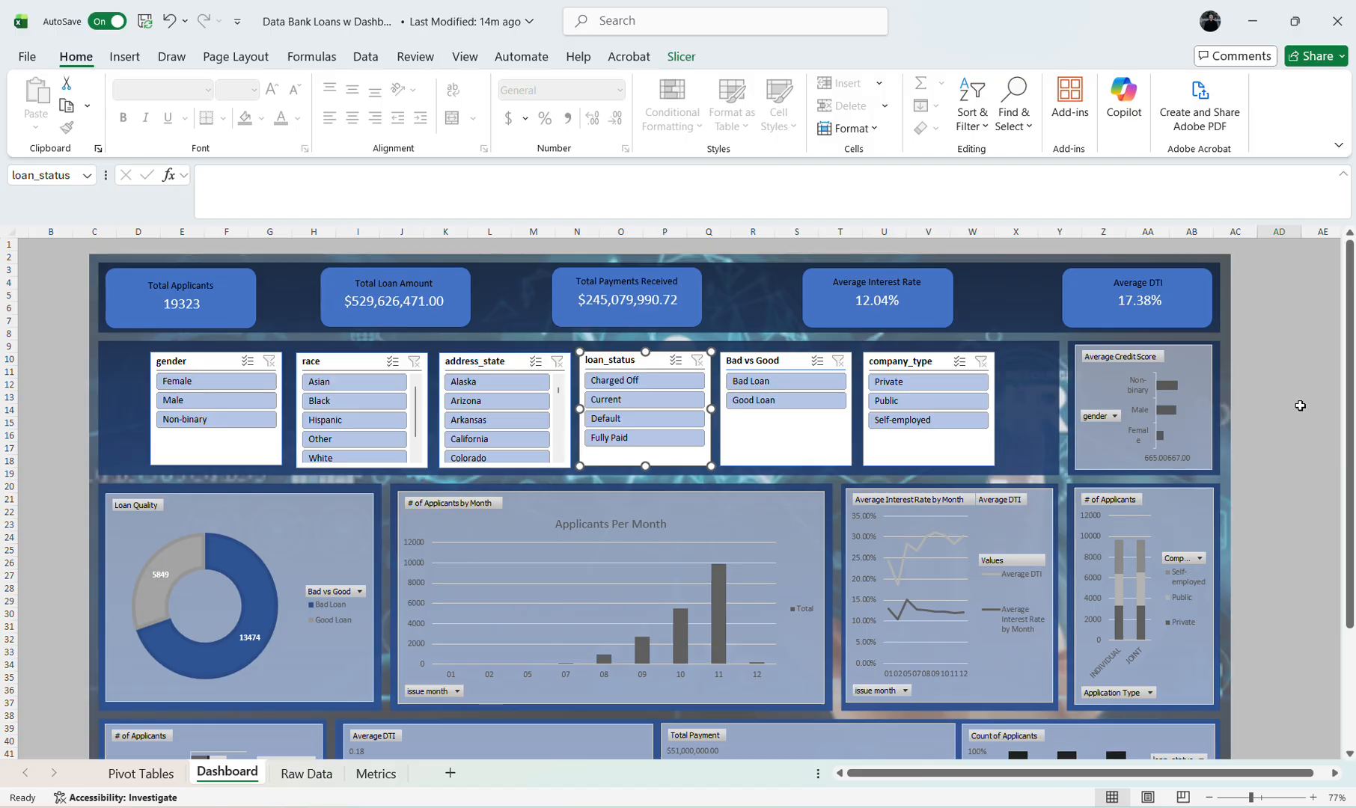
# Step: Inspect the dashboard's application type chart and read the bar values in the Total Payment by race chart
pyautogui.scroll(-4, 694, 632)
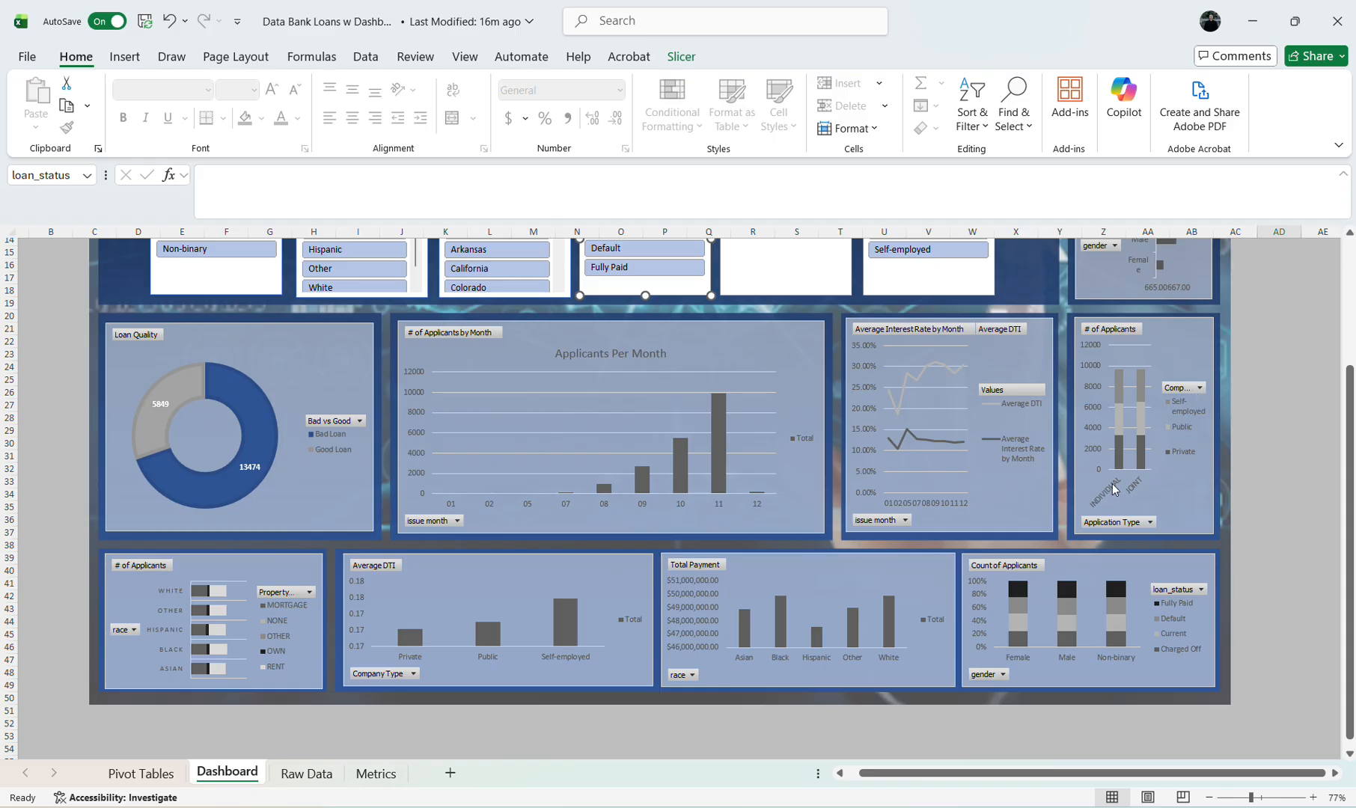
pyautogui.moveTo(1120, 437)
pyautogui.moveTo(1121, 401)
pyautogui.moveTo(815, 646)
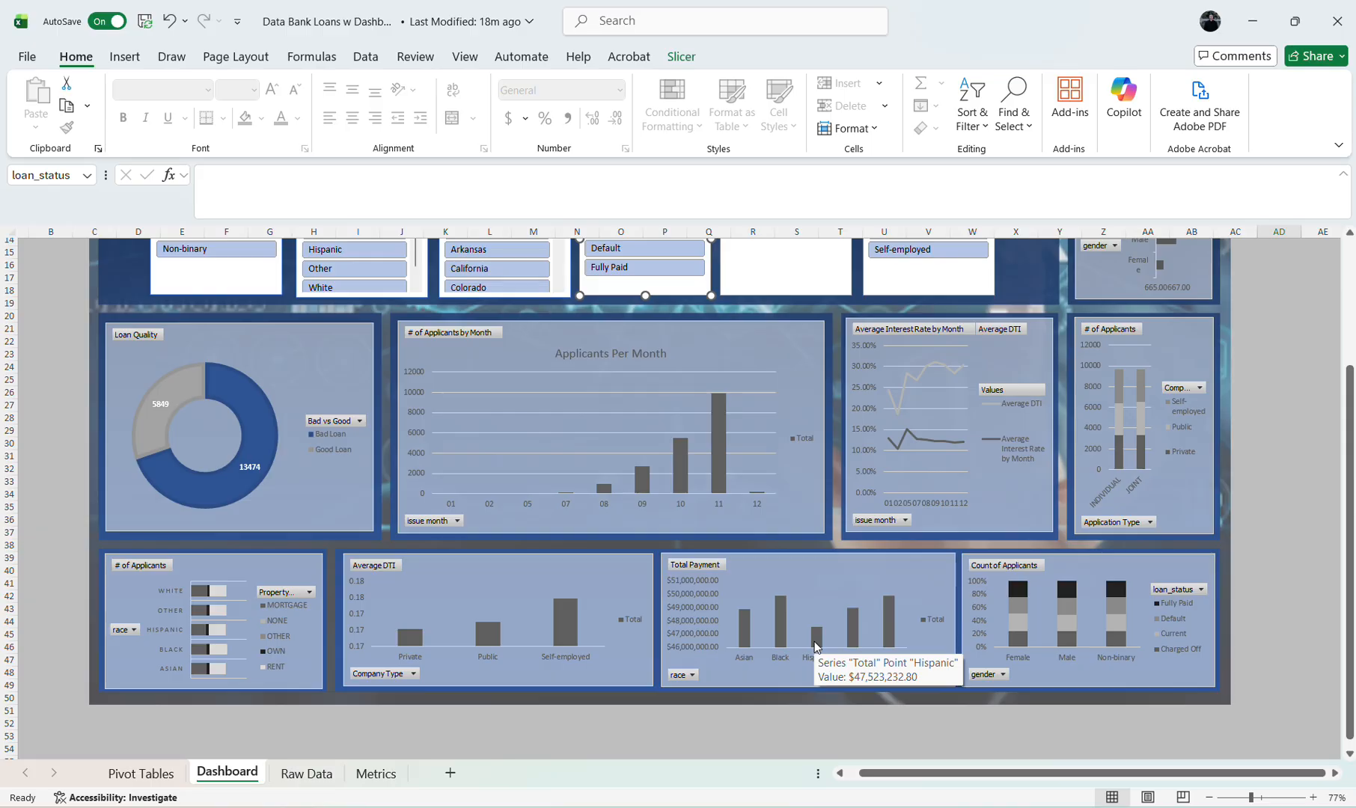
pyautogui.moveTo(774, 618)
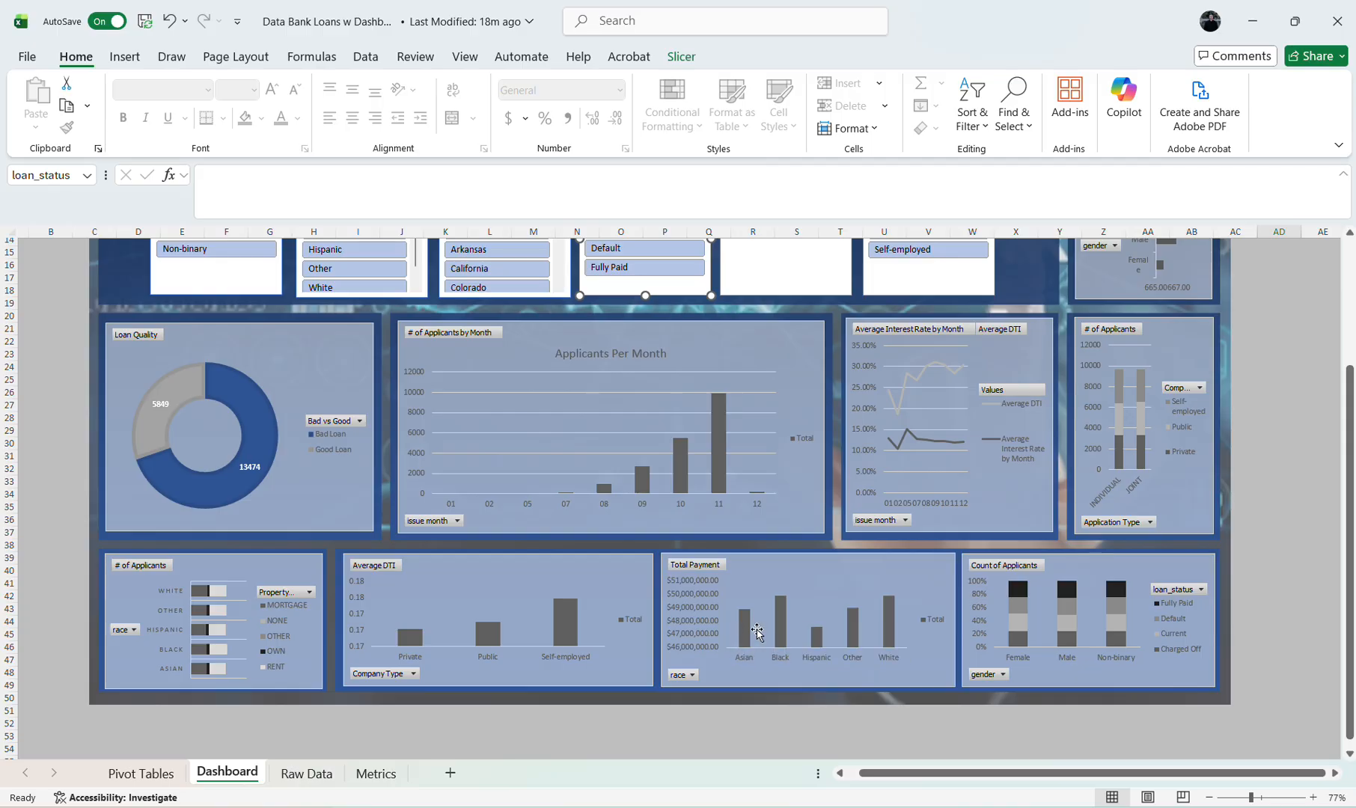
pyautogui.moveTo(744, 635)
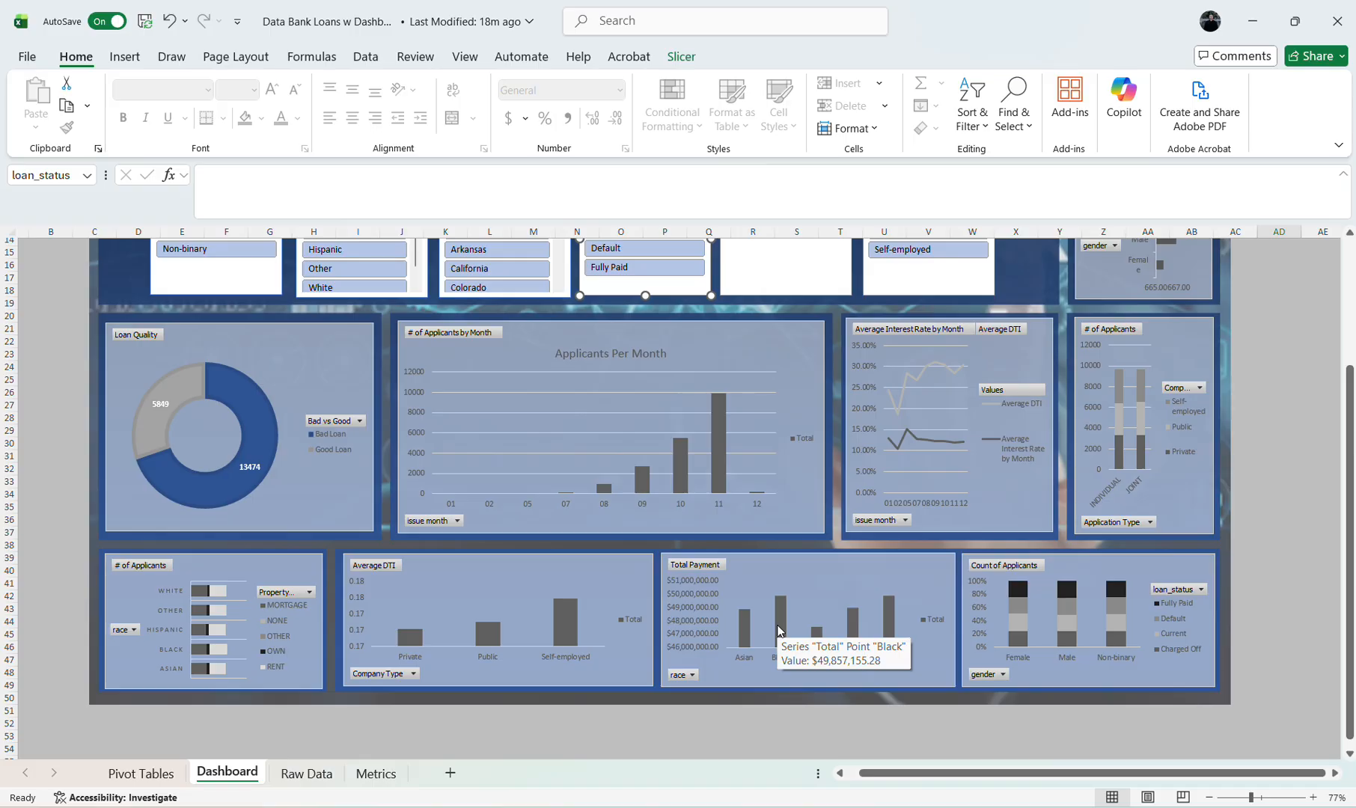
pyautogui.moveTo(847, 625)
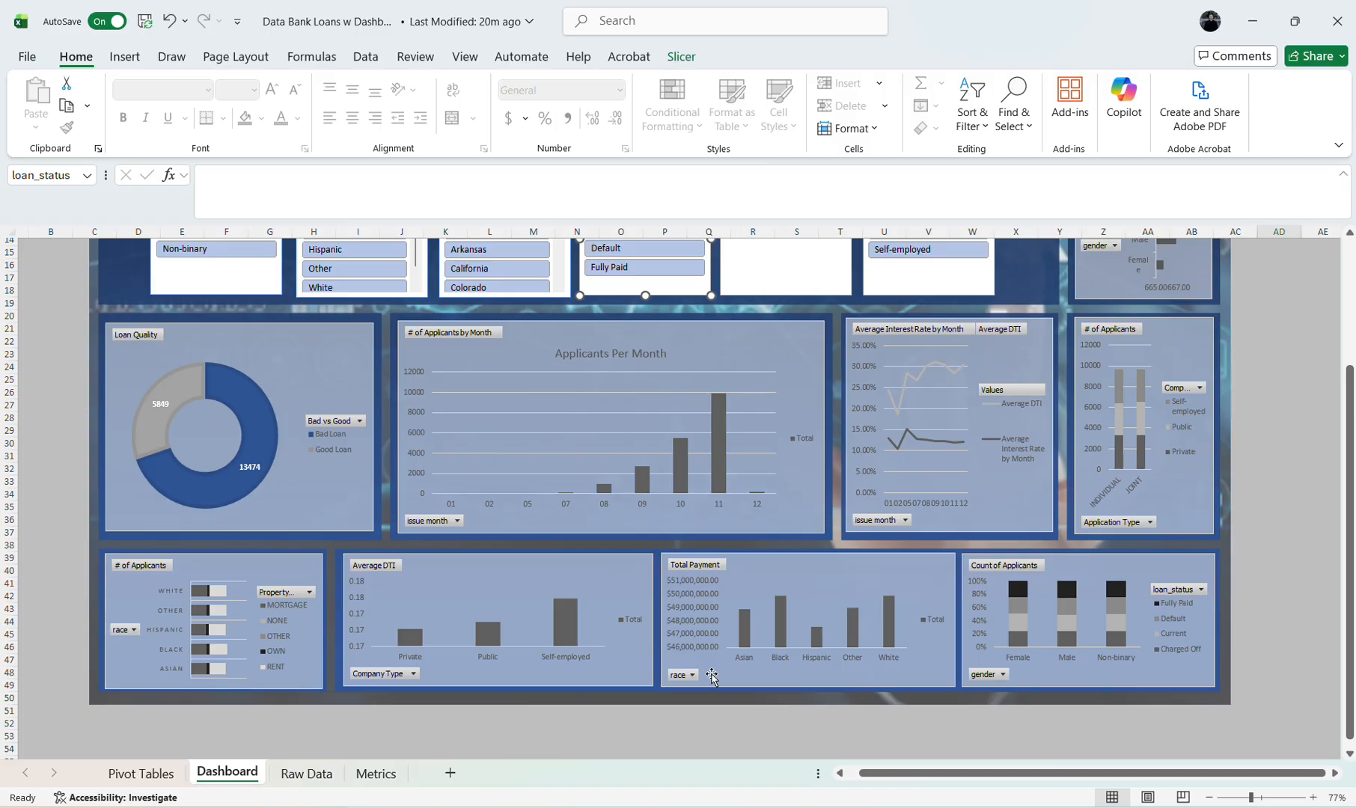
# Step: Review the whole dashboard from the summary cards to the bottom charts, and deselect the loan_status slicer
pyautogui.scroll(1, 949, 595)
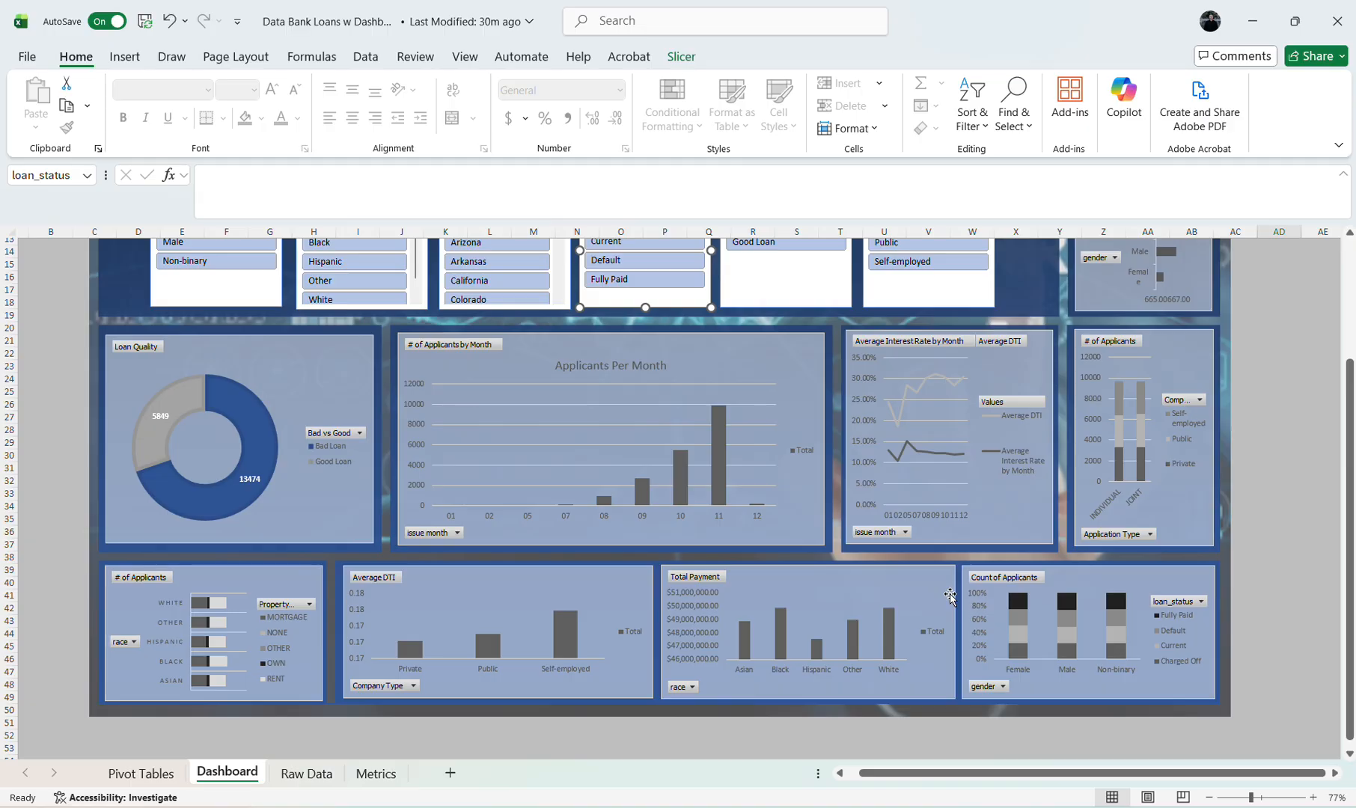
pyautogui.scroll(4, 949, 596)
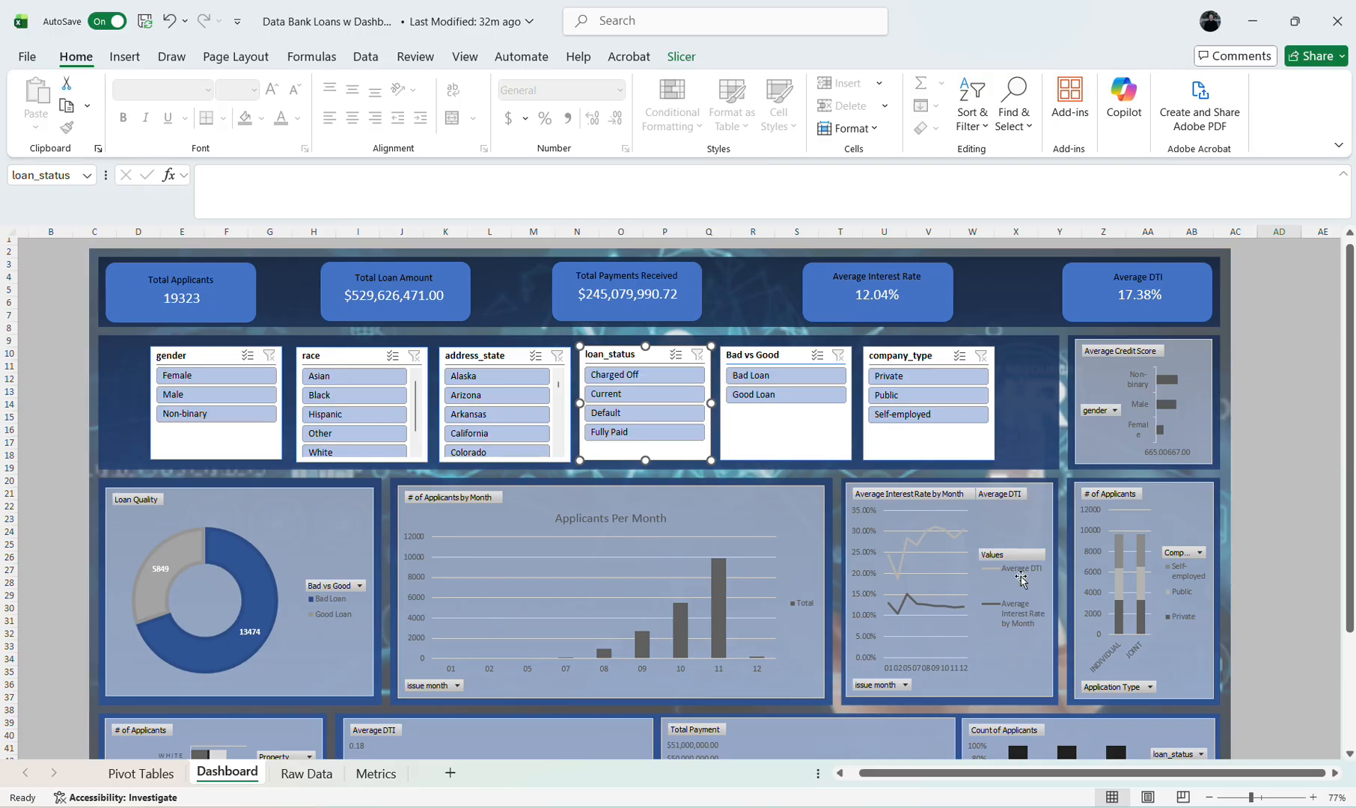
pyautogui.scroll(-3, 1304, 534)
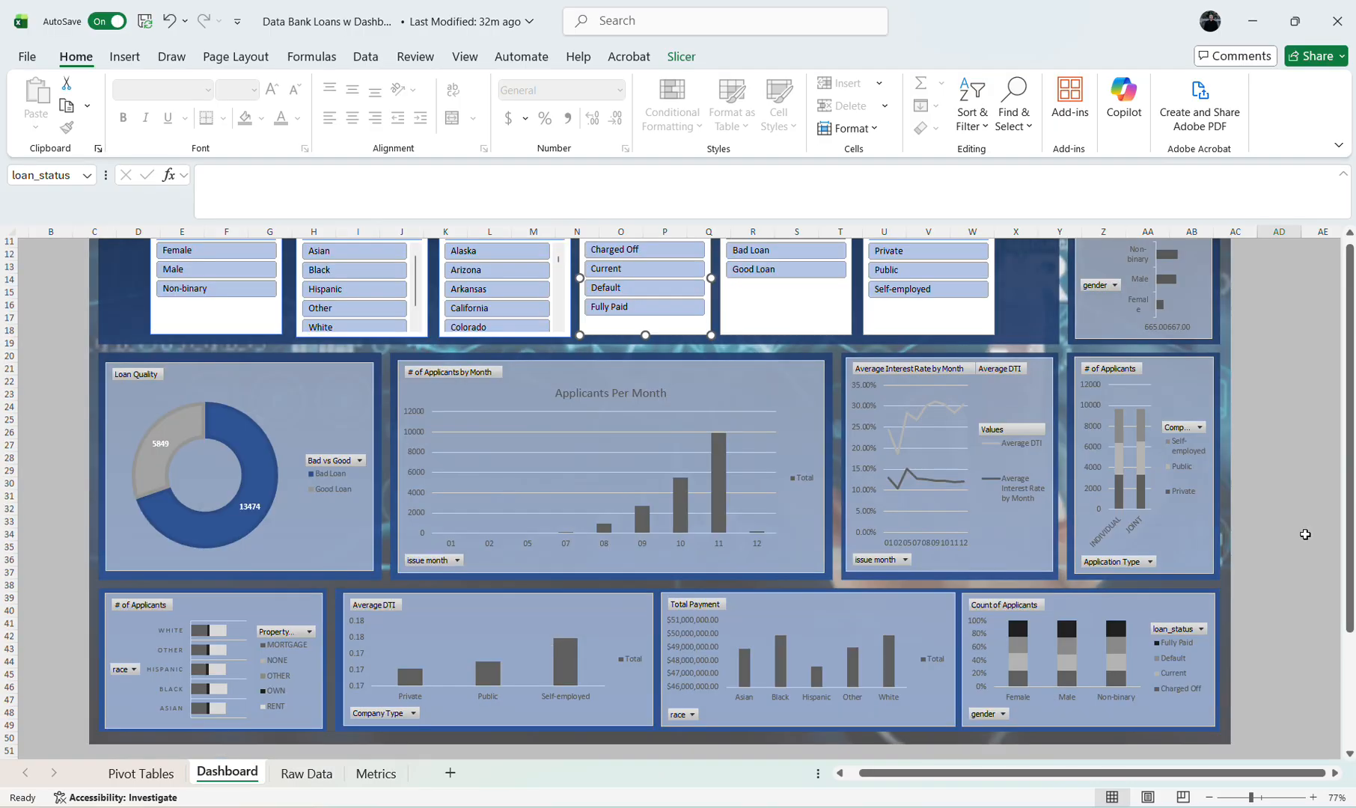
pyautogui.scroll(3, 1305, 534)
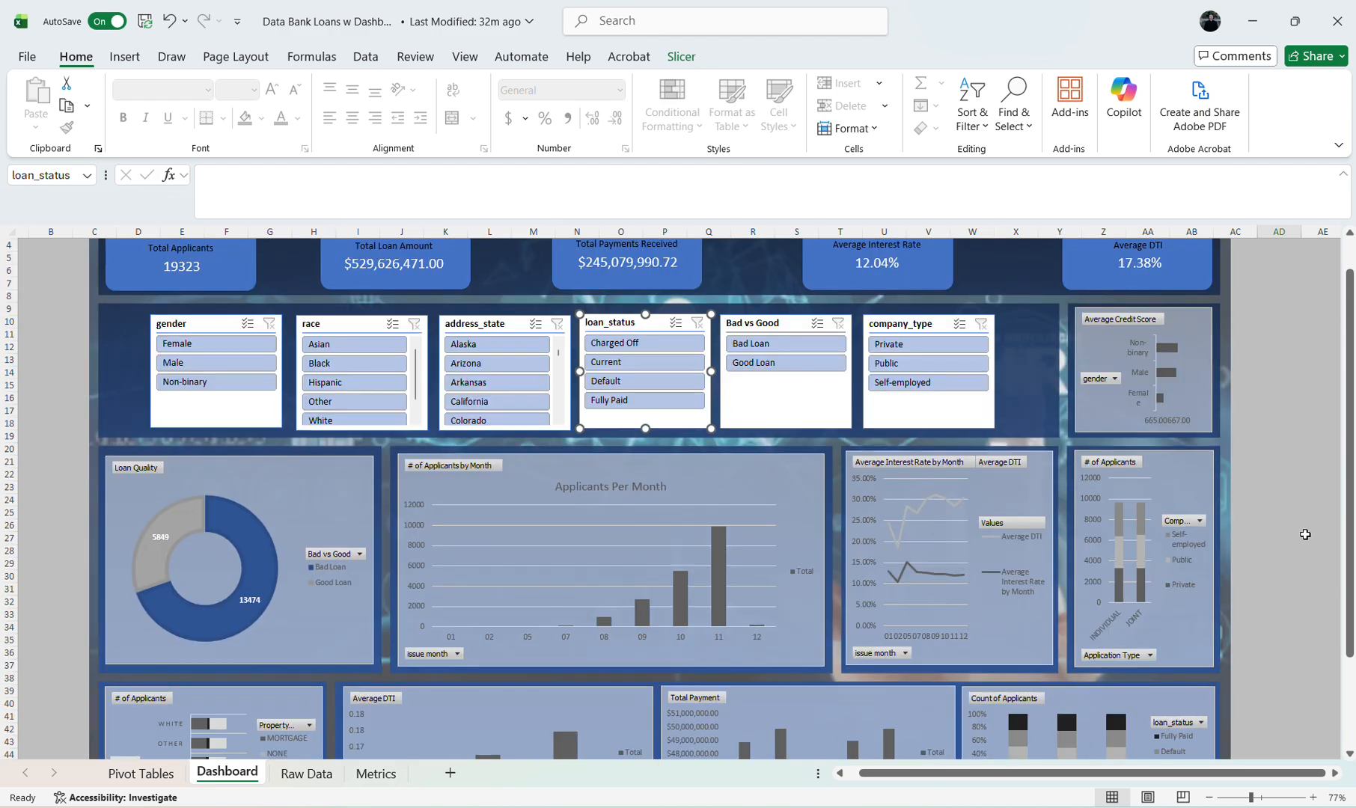
pyautogui.scroll(-1, 1305, 534)
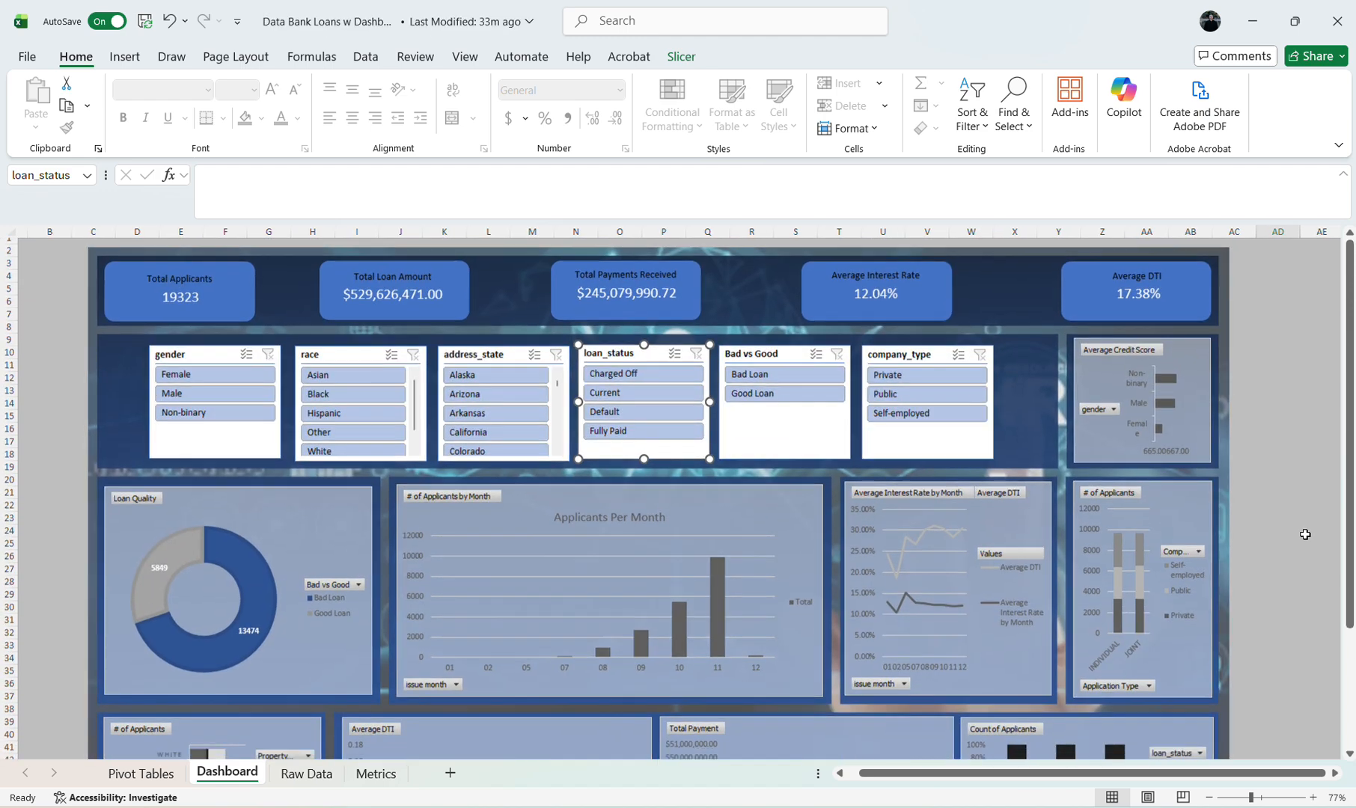
pyautogui.scroll(-3, 1305, 534)
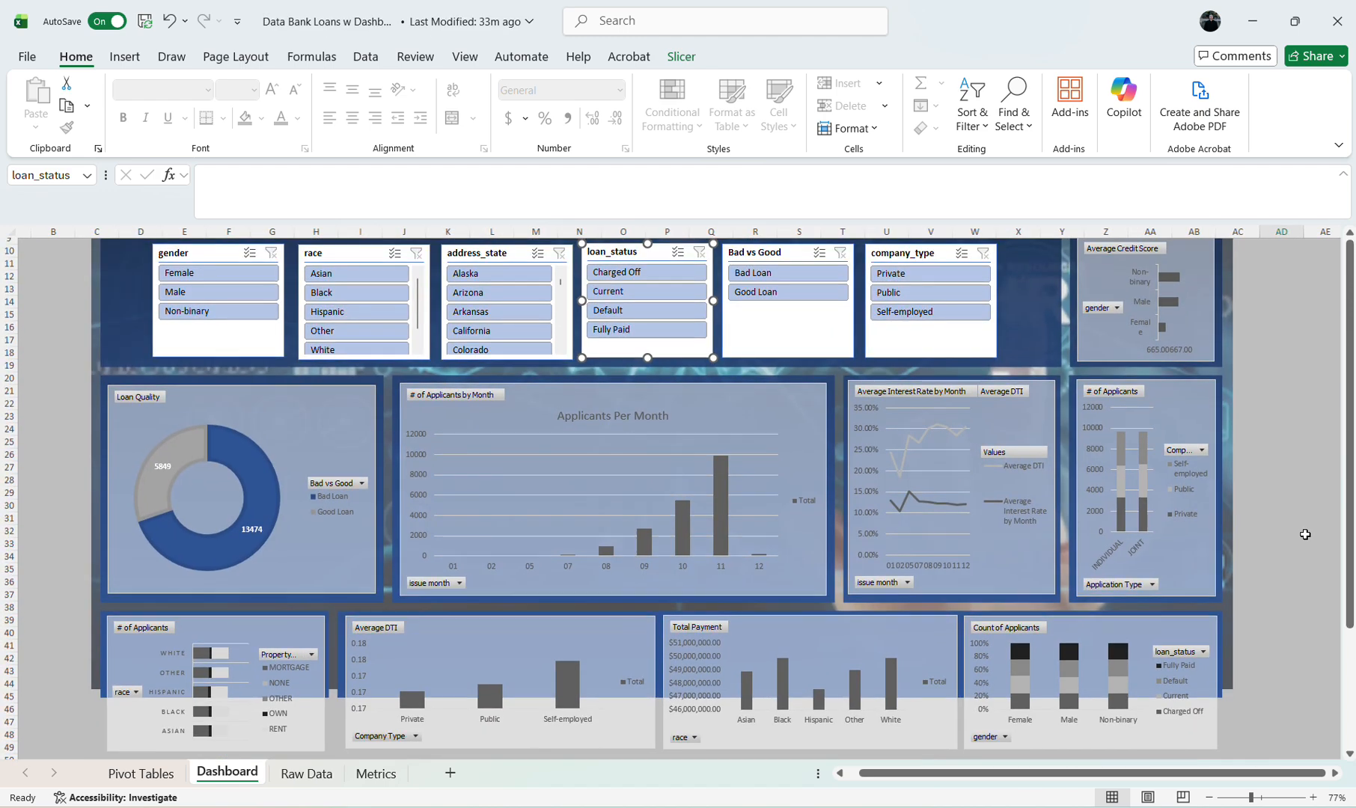
pyautogui.click(1306, 537)
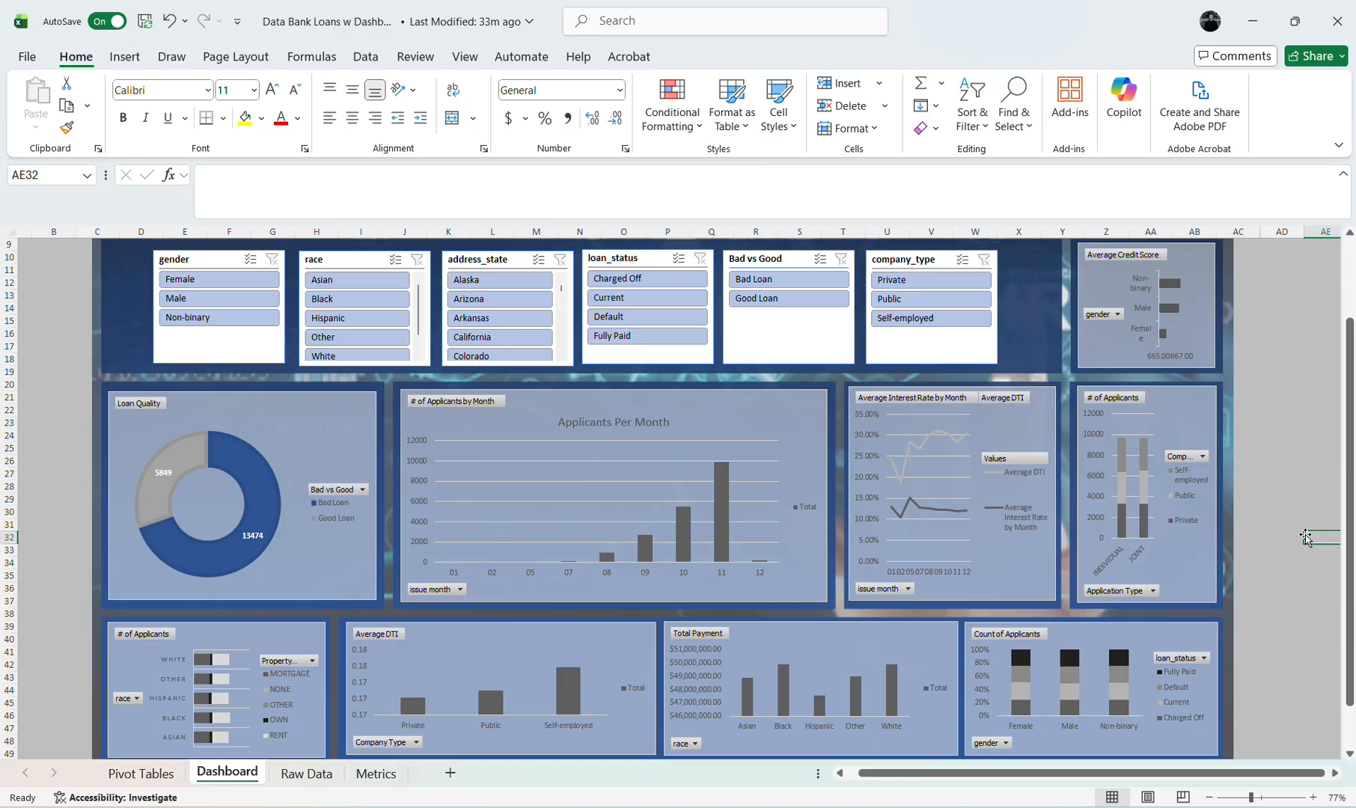